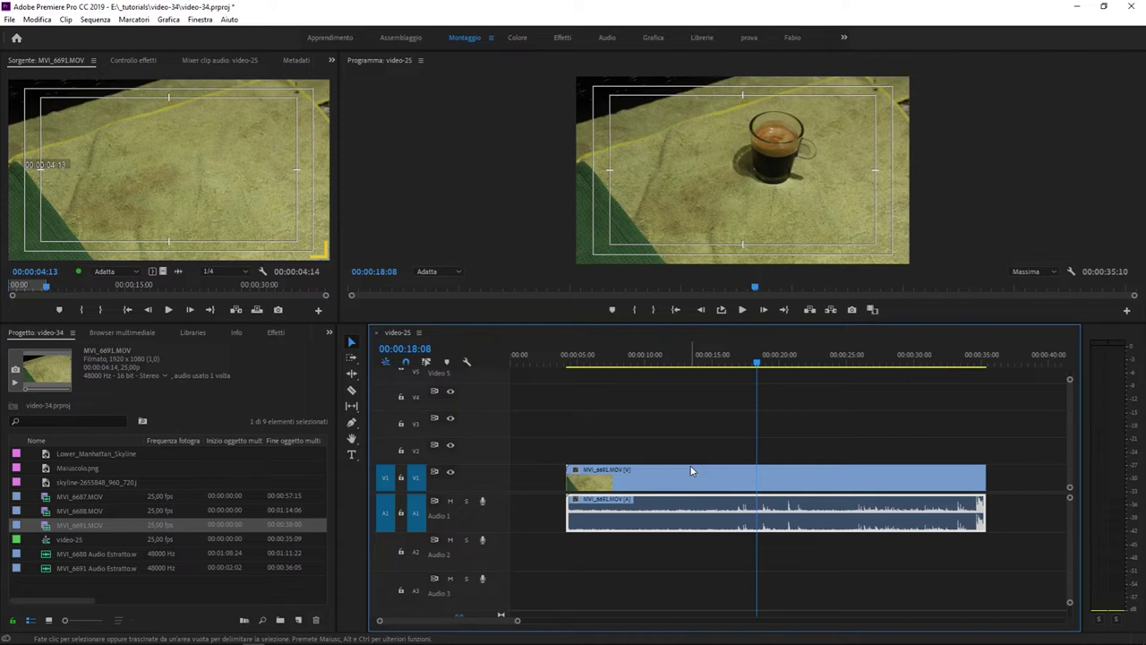
# Select the MVI_6691 audio clip and play the video-25 sequence from about 00:00:19:22.
pyautogui.click(655, 425)
pyautogui.click(751, 507)
pyautogui.click(777, 360)
pyautogui.moveTo(779, 359); pyautogui.dragTo(784, 359)
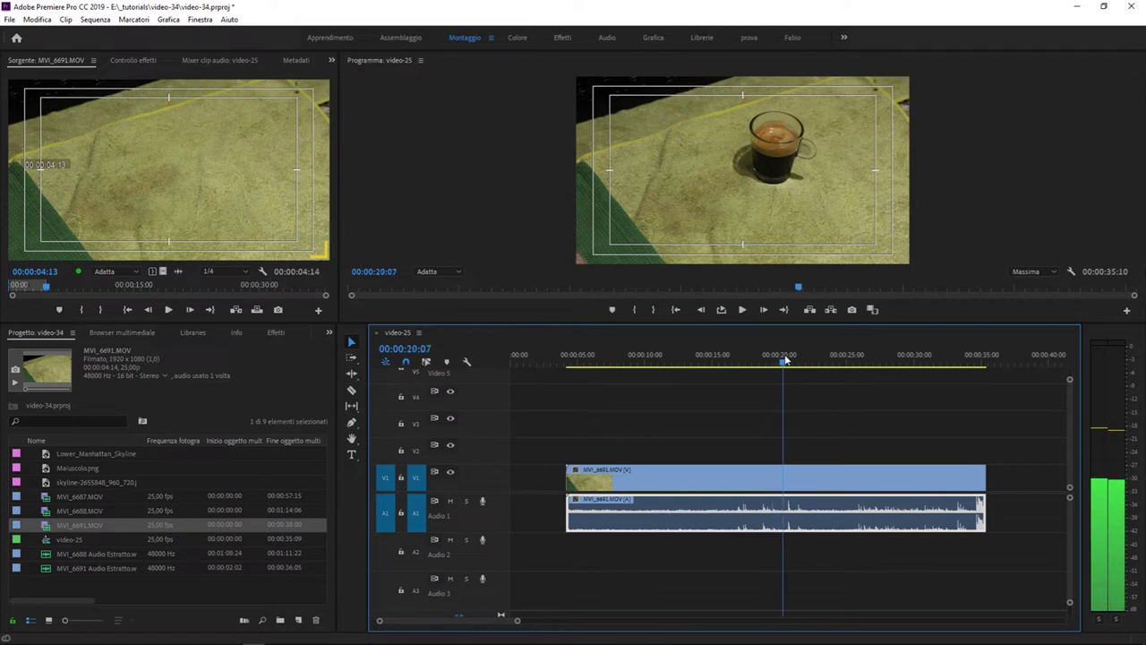
pyautogui.press('Right')
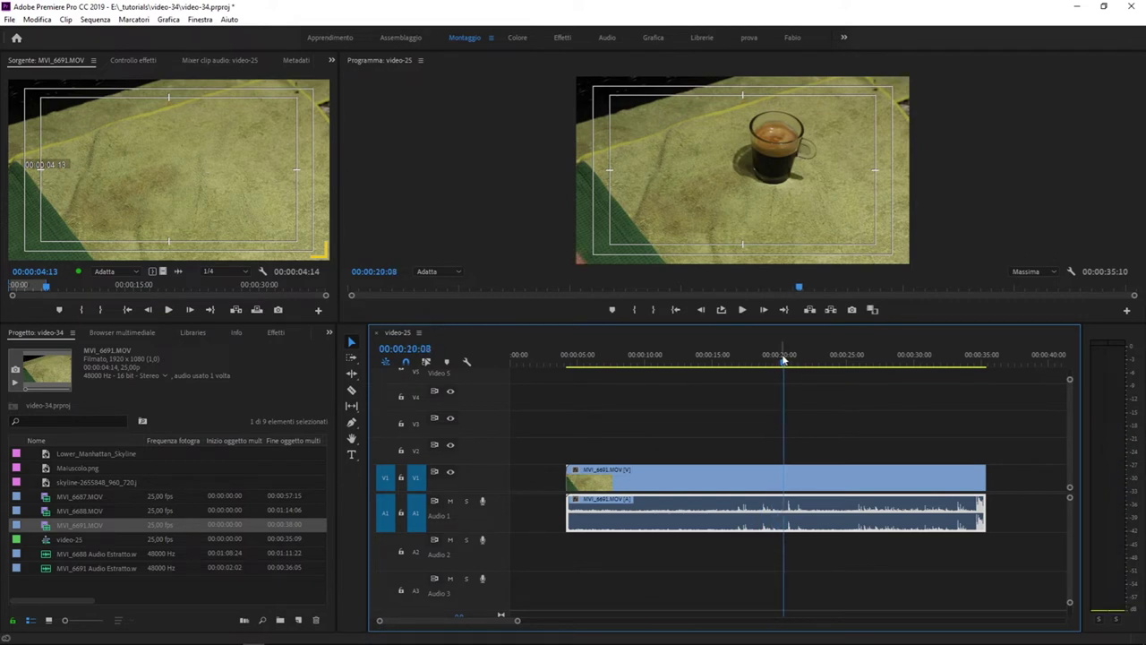
pyautogui.press('space')
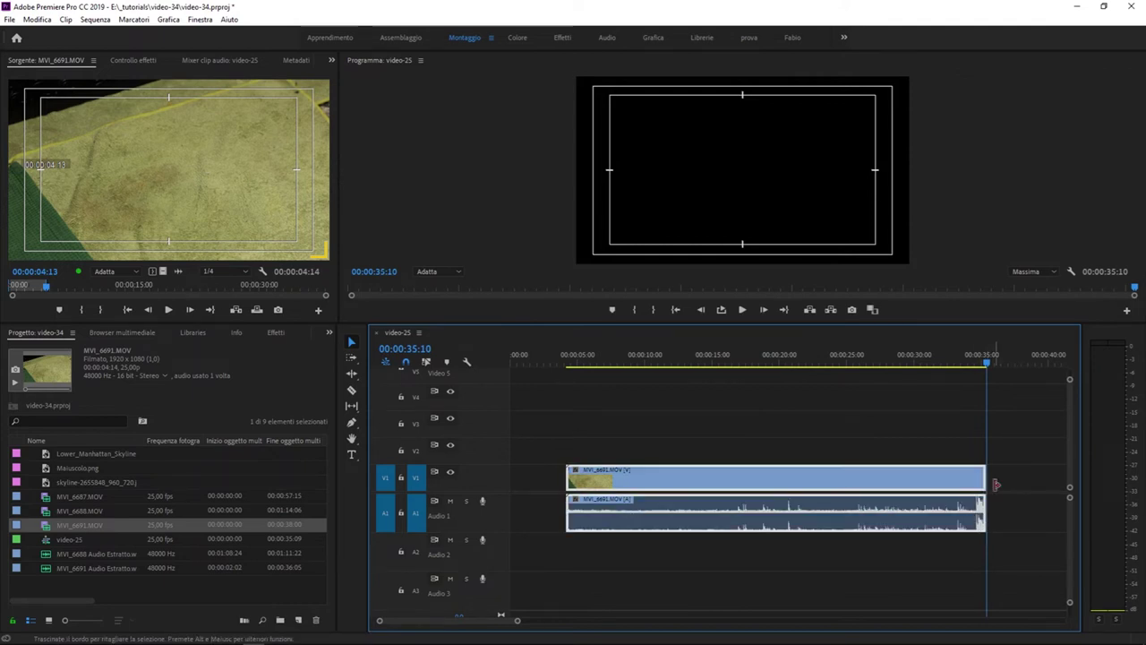
# Extend the MVI_6691 clip's end so the sequence runs to 00:00:42:06.
pyautogui.moveTo(985, 479); pyautogui.dragTo(992, 479)
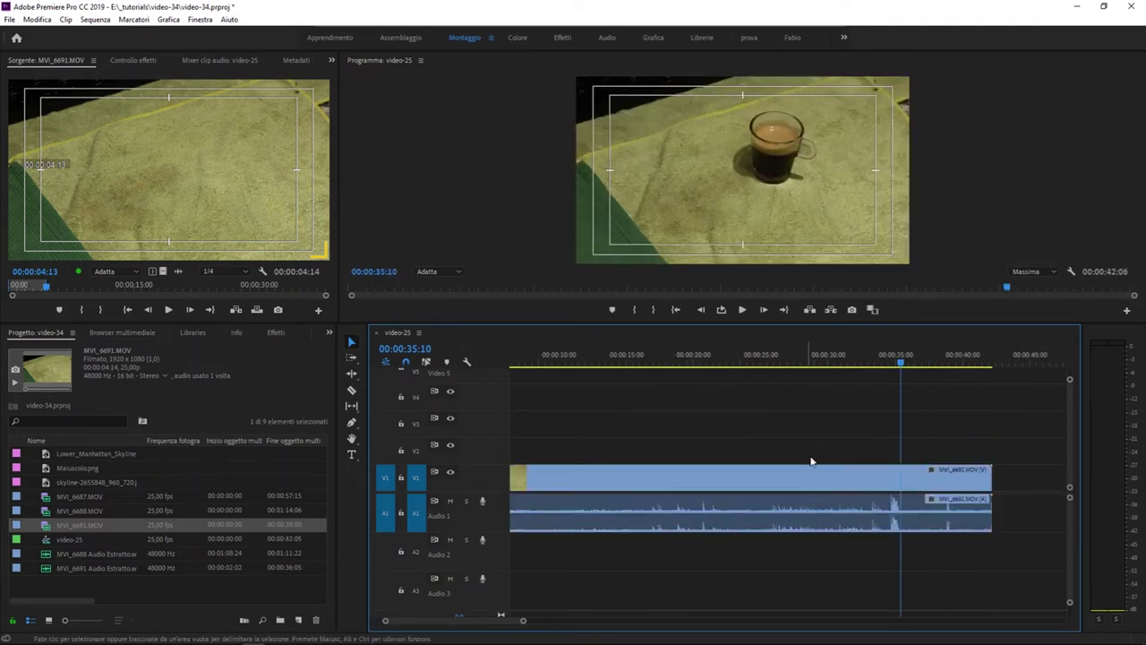
pyautogui.rightClick(628, 517)
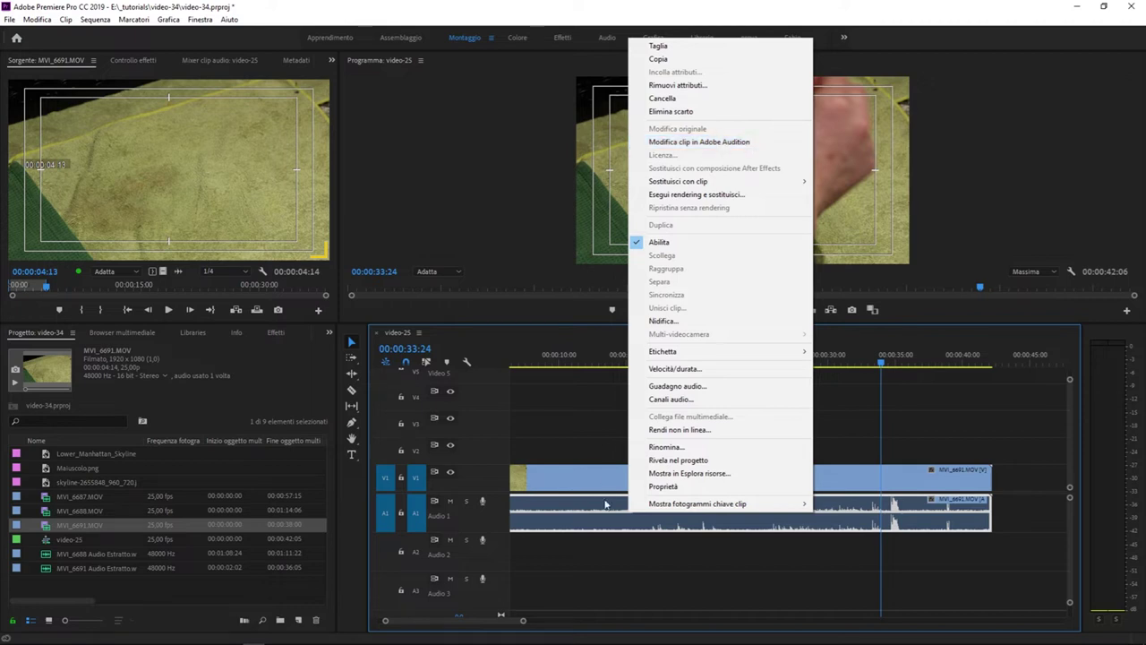
pyautogui.click(598, 526)
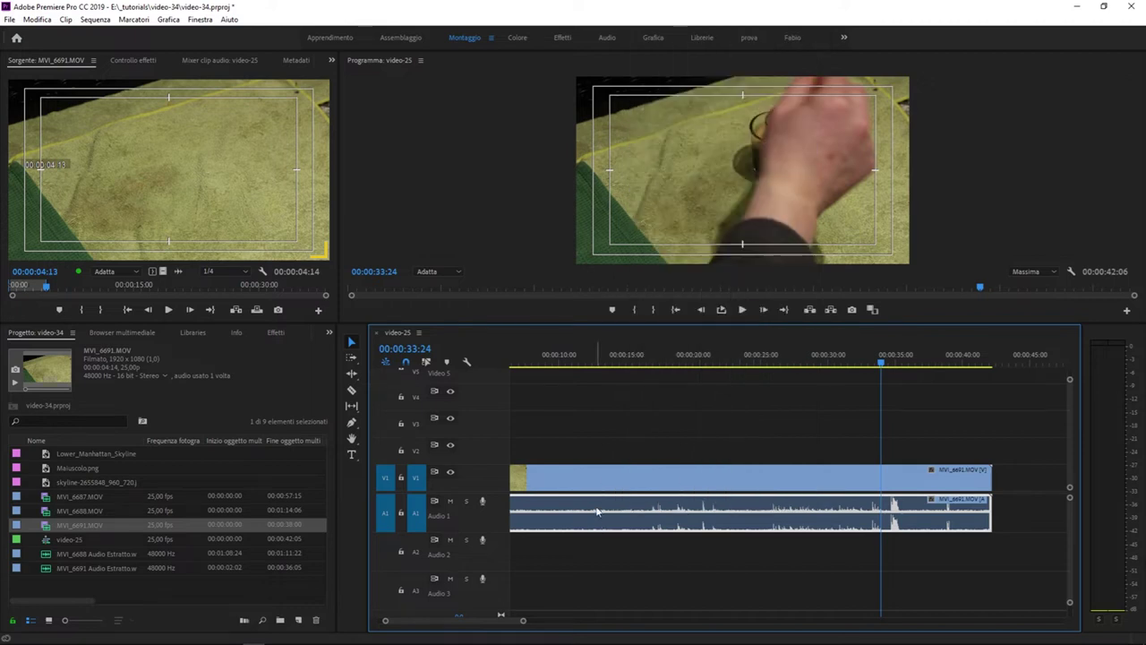
# Send the MVI_6691 audio clip to Audition via Modifica > Modifica in Adobe Audition > Clip.
pyautogui.click(34, 20)
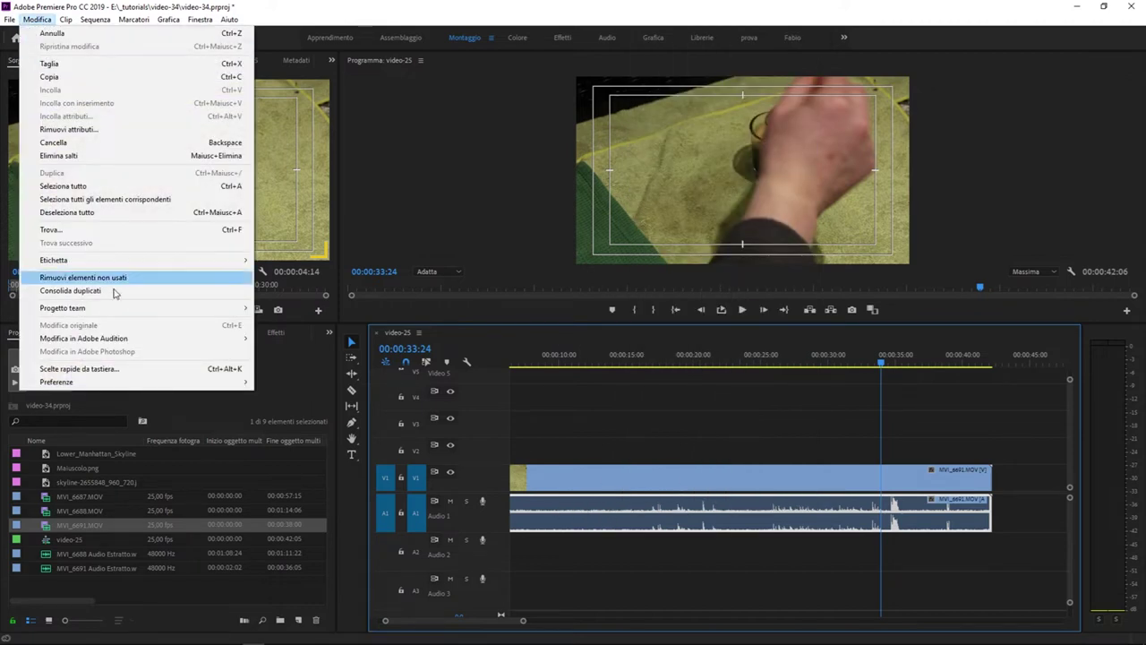
pyautogui.moveTo(159, 339)
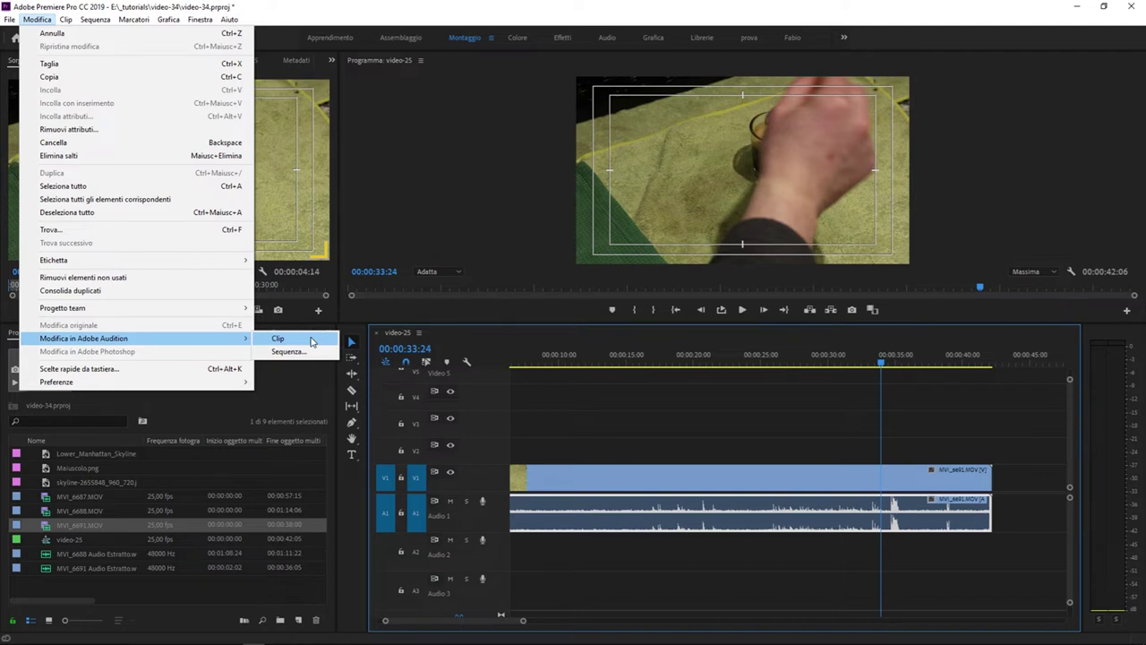
pyautogui.click(279, 339)
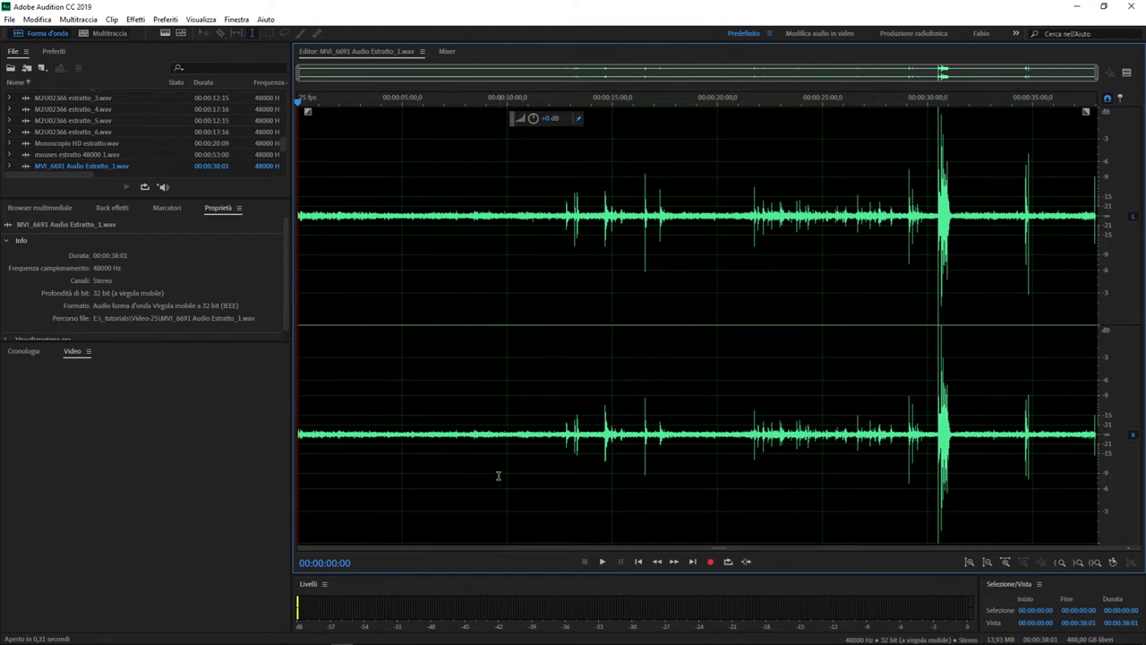
# Turn on the Spectral Frequency Display for MVI_6691 Audio Estratto_1.wav with Shift+D.
pyautogui.hotkey('shift', 'd')
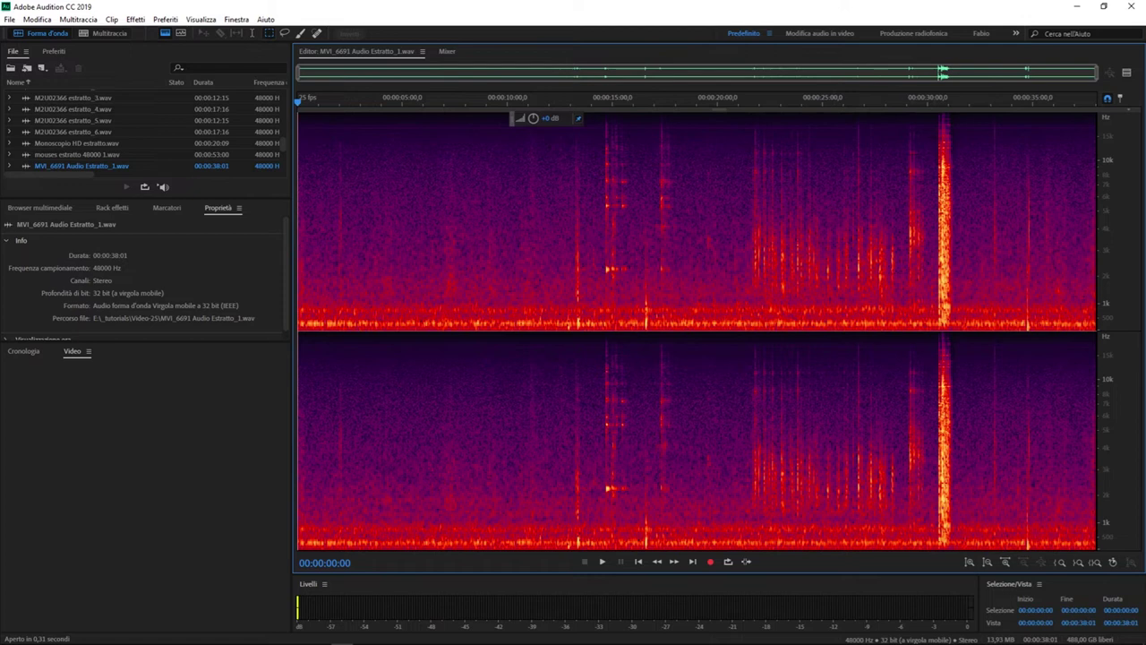
# Delete the burst's upper frequencies near 30 seconds in the spectrogram and play back the edit.
pyautogui.moveTo(933, 125); pyautogui.dragTo(958, 267)
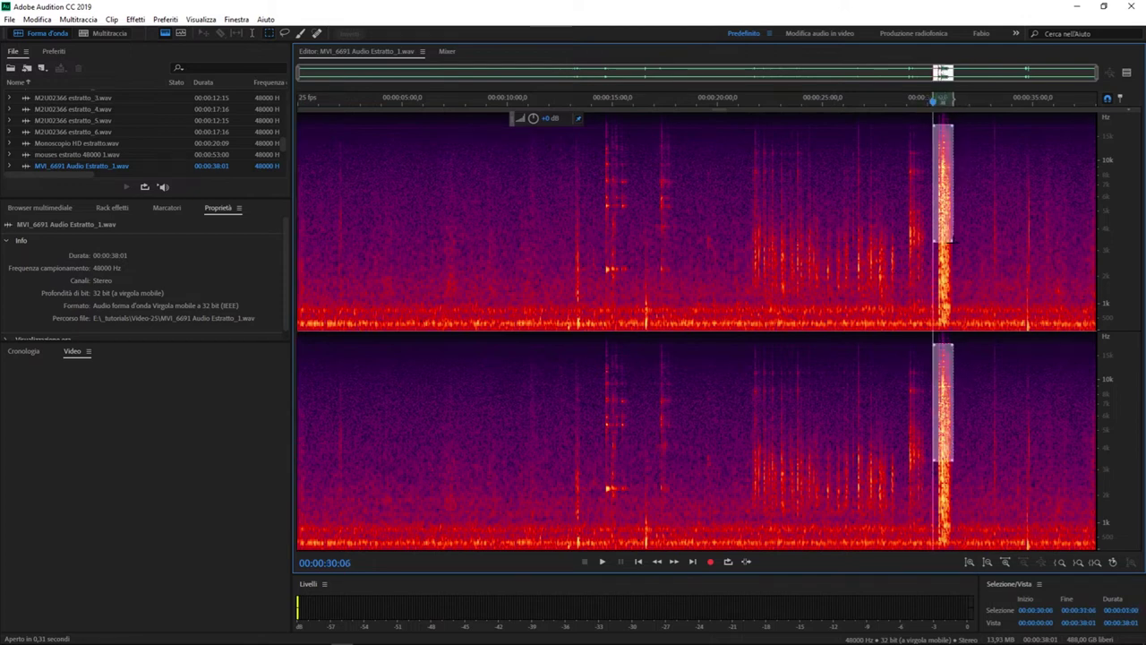
pyautogui.press('Delete')
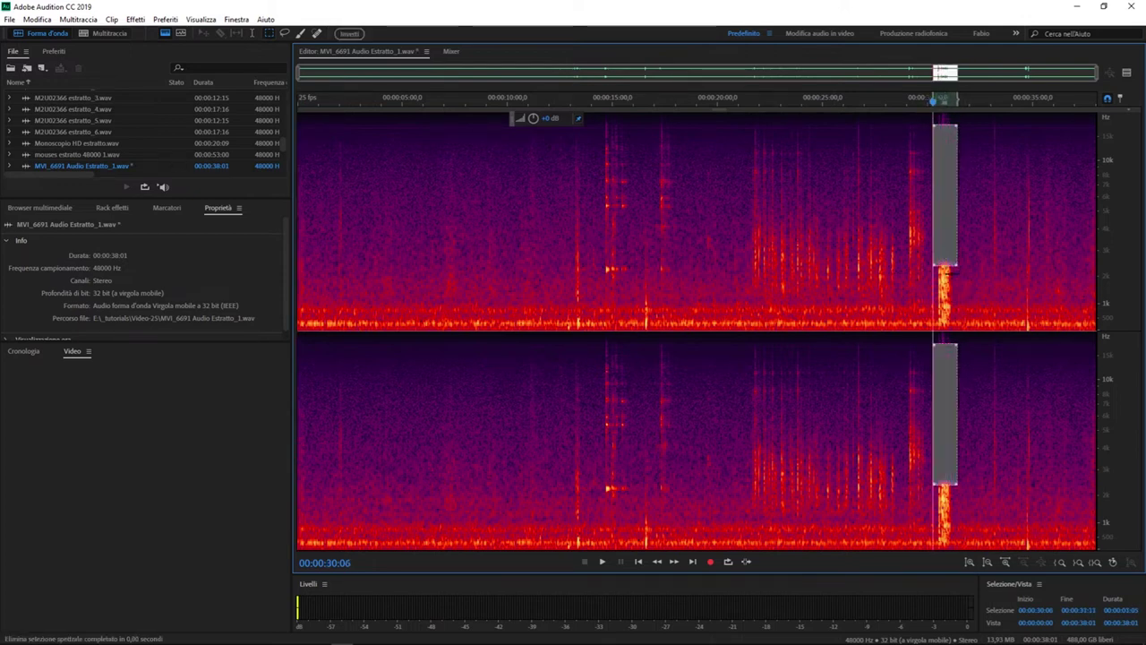
pyautogui.click(898, 103)
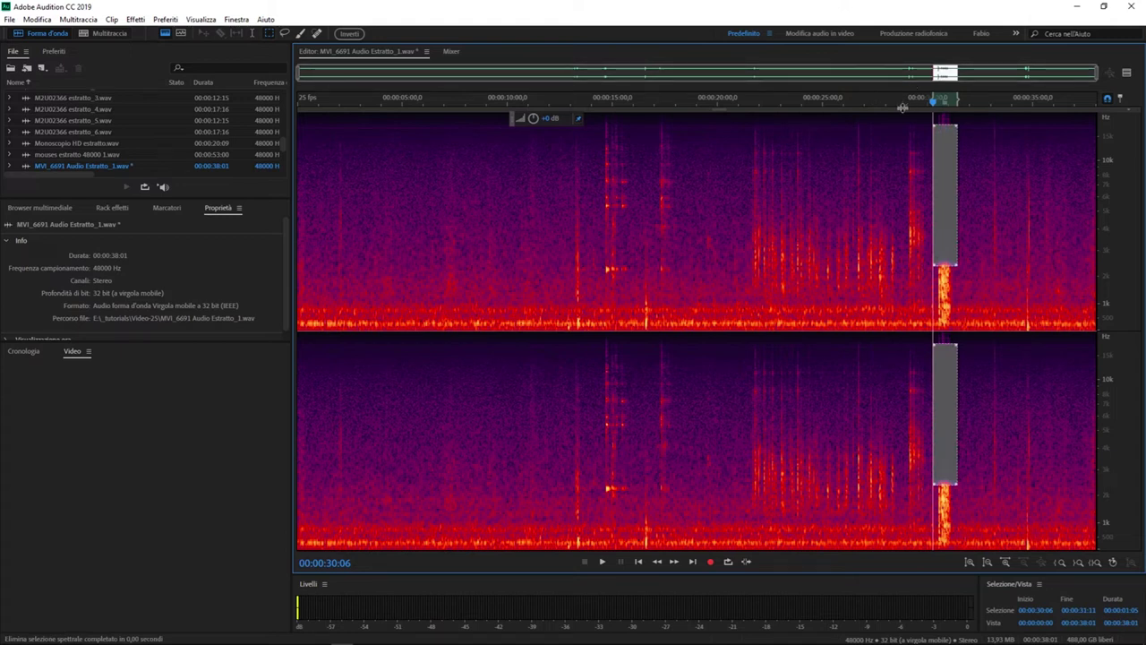
pyautogui.press('space')
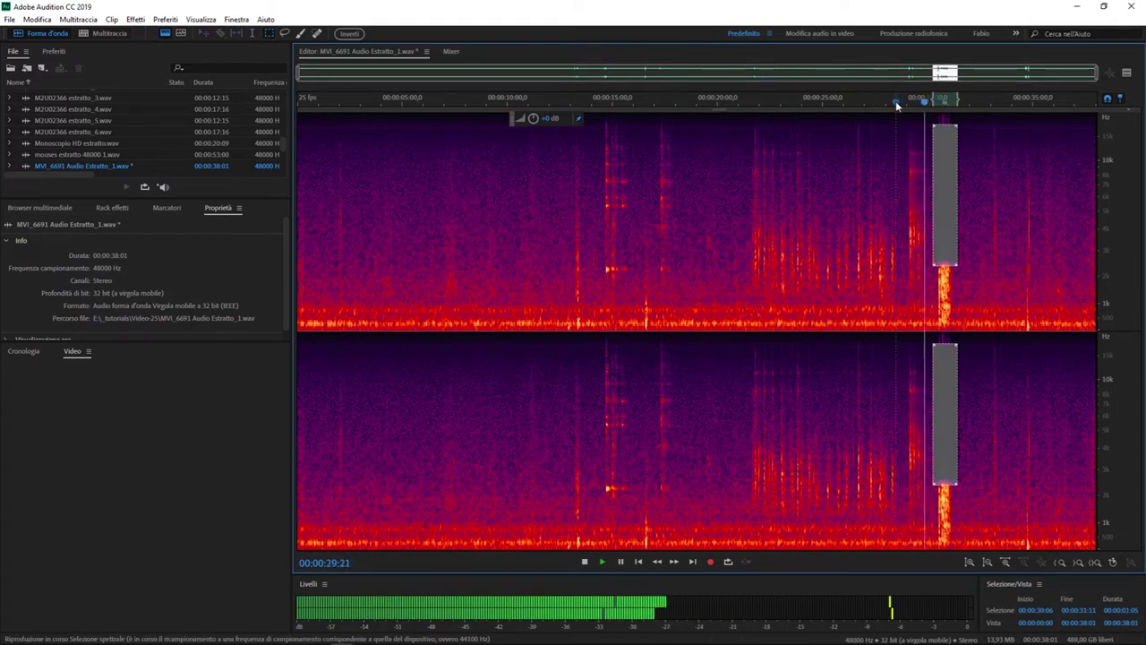
pyautogui.press('space')
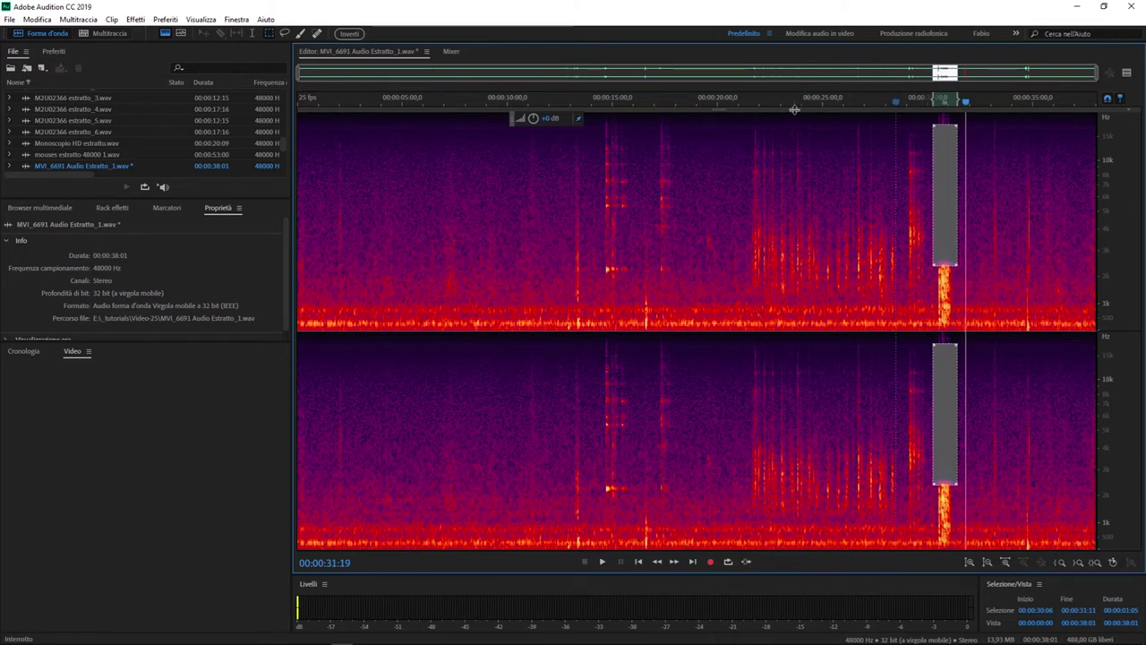
# Hide the spectral display, replay from about 28 seconds, and save the edited audio file.
pyautogui.moveTo(799, 109); pyautogui.dragTo(806, 231)
pyautogui.hotkey('shift', 'd')
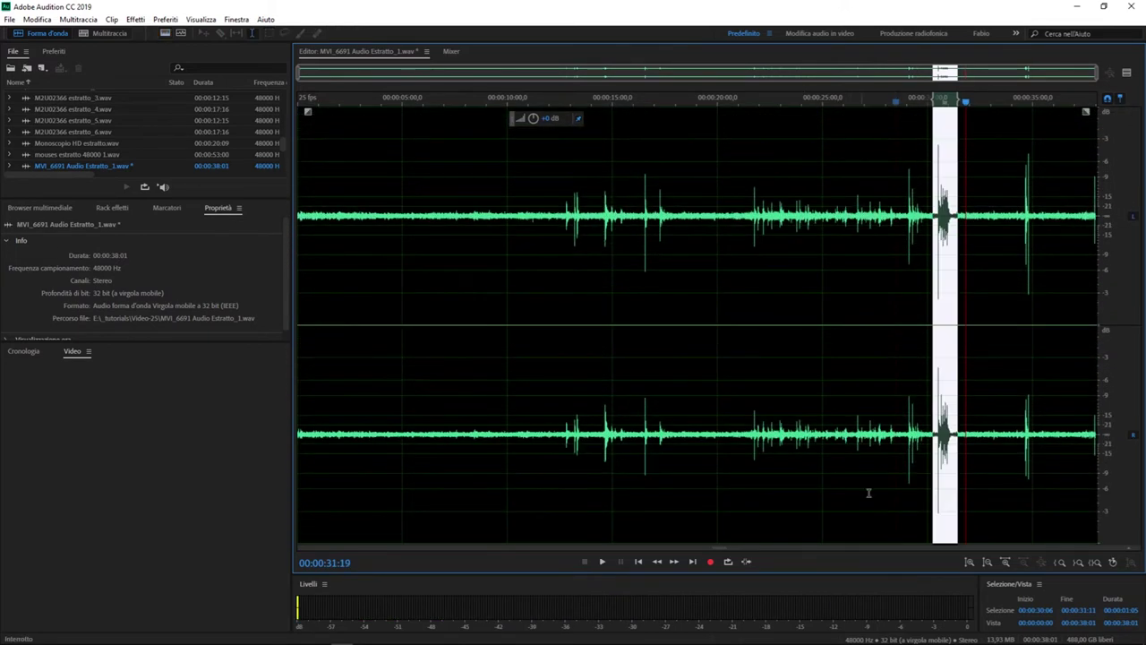
pyautogui.click(746, 252)
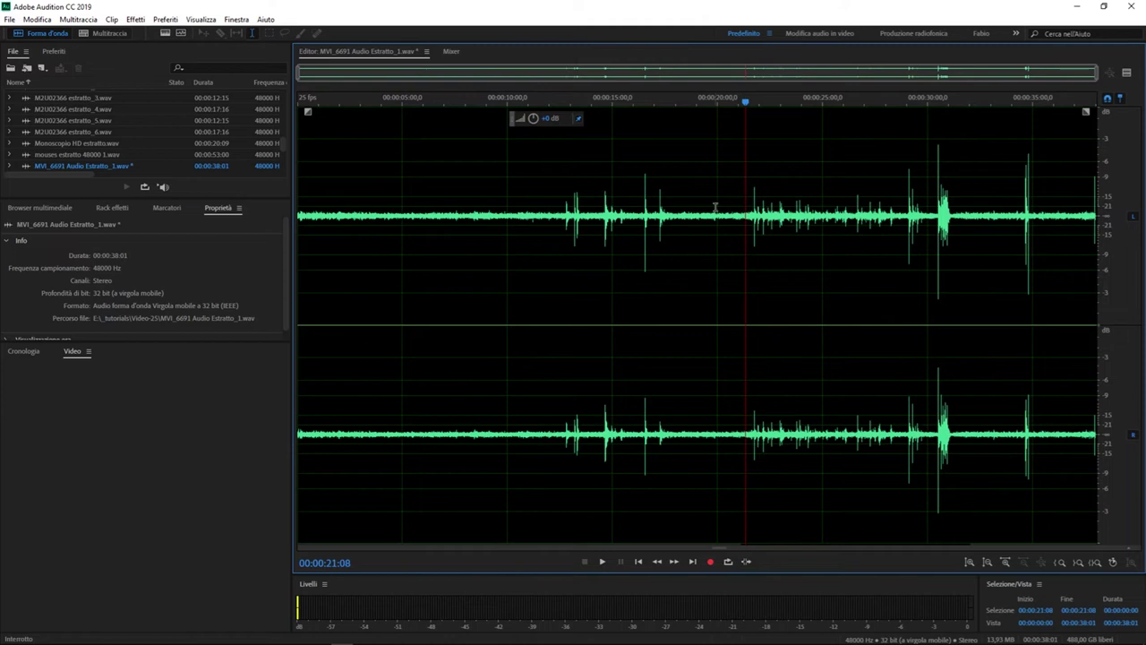
pyautogui.click(898, 202)
pyautogui.press('space')
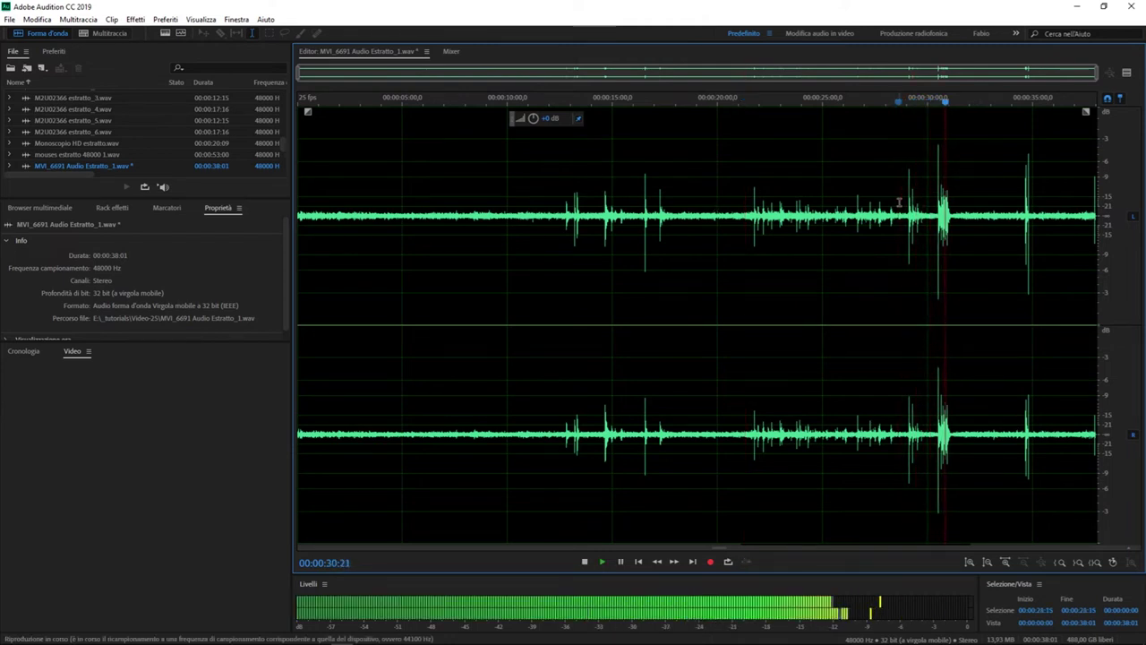
pyautogui.press('space')
pyautogui.hotkey('ctrl', 's')
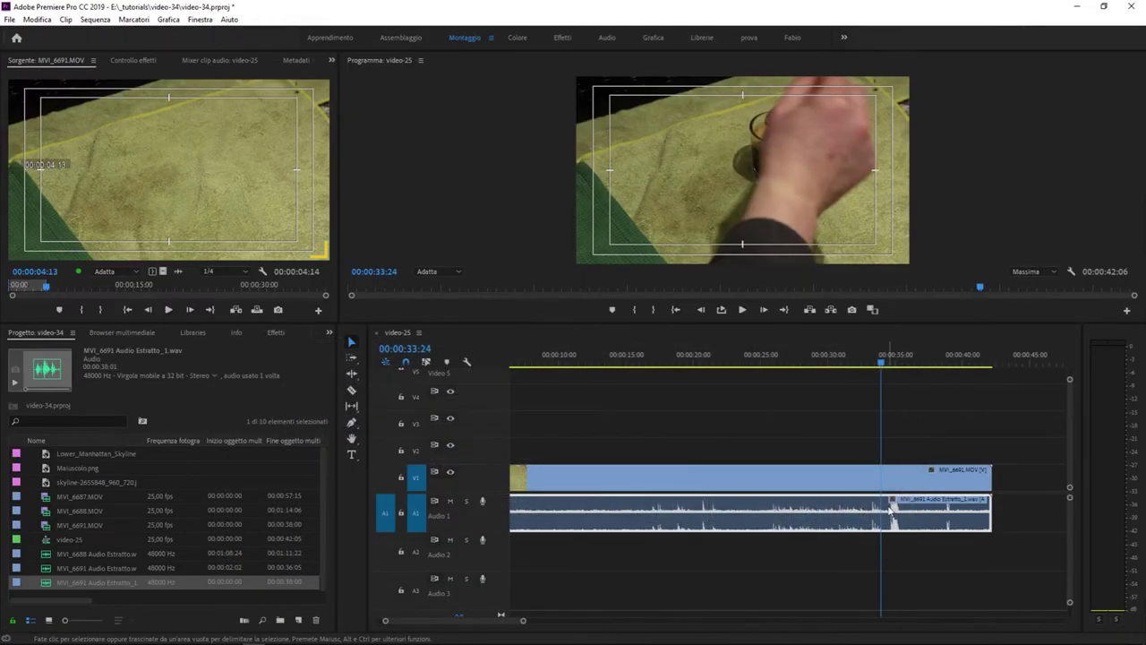
# Play the sequence from 00:00:32:17 to check the cleaned audio, then deselect the clip.
pyautogui.click(864, 355)
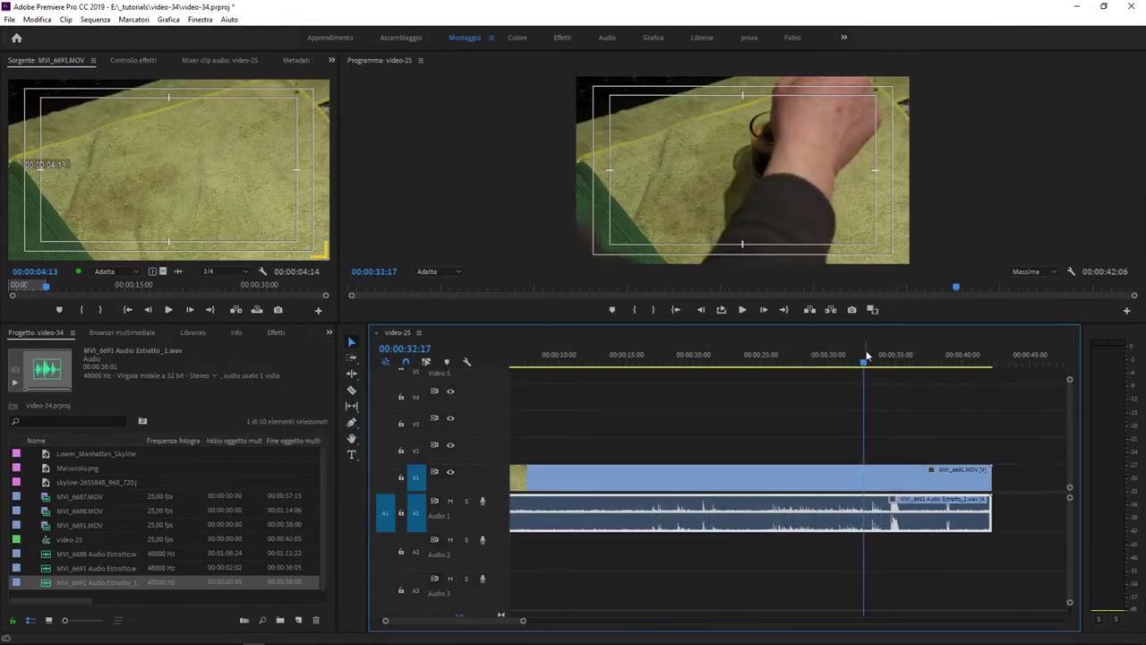
pyautogui.press('space')
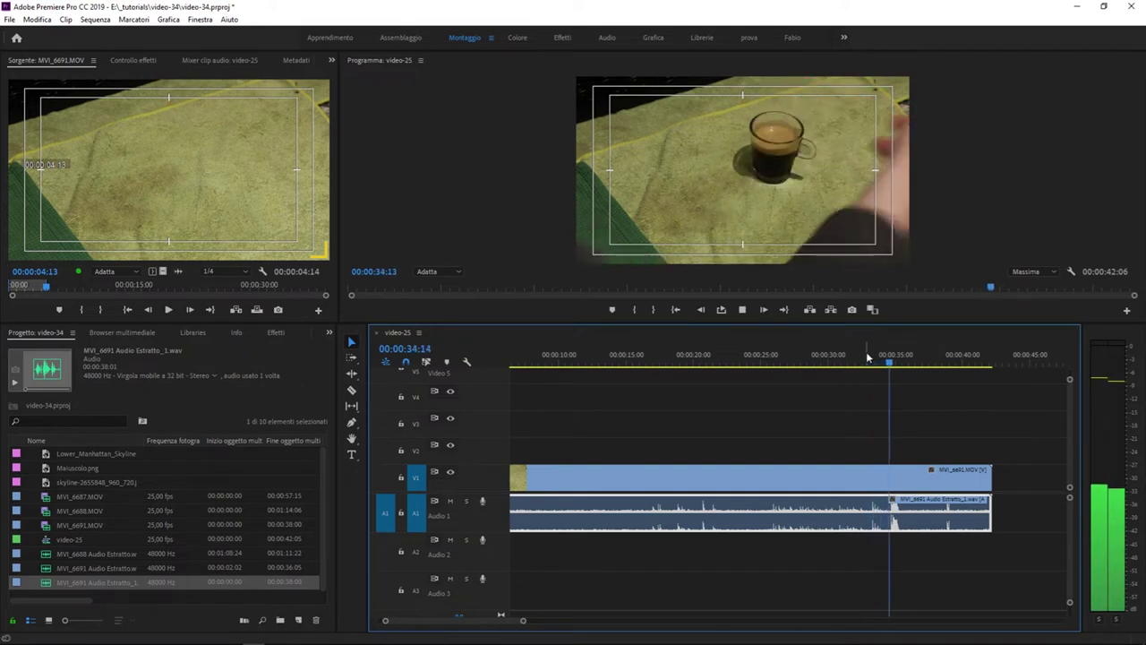
pyautogui.press('space')
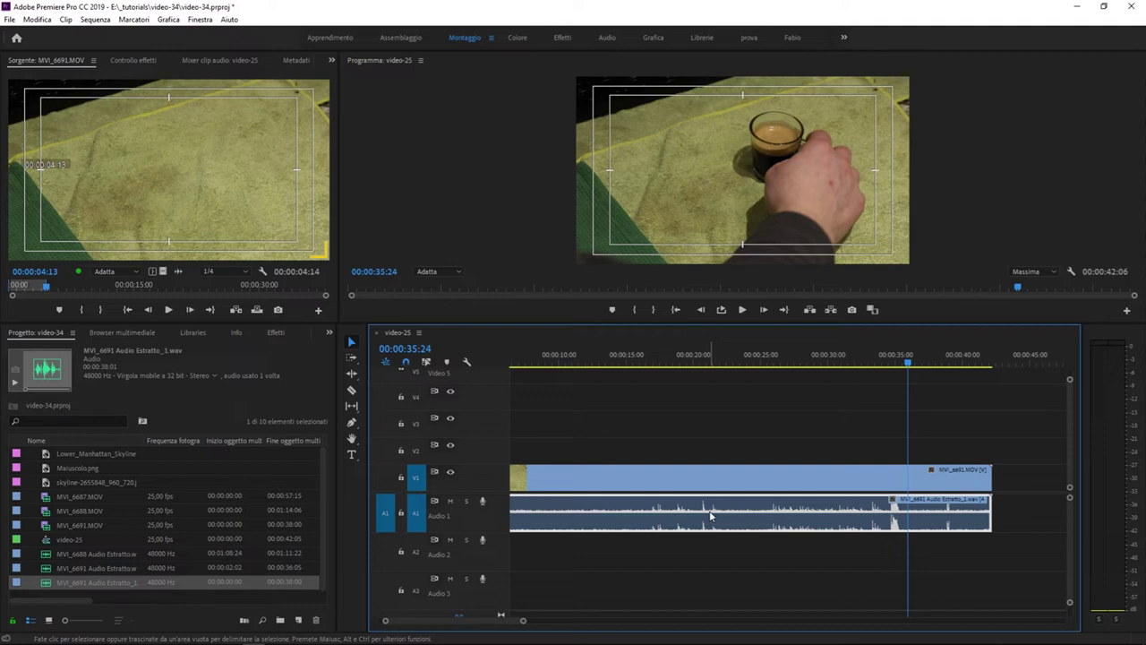
pyautogui.moveTo(711, 516)
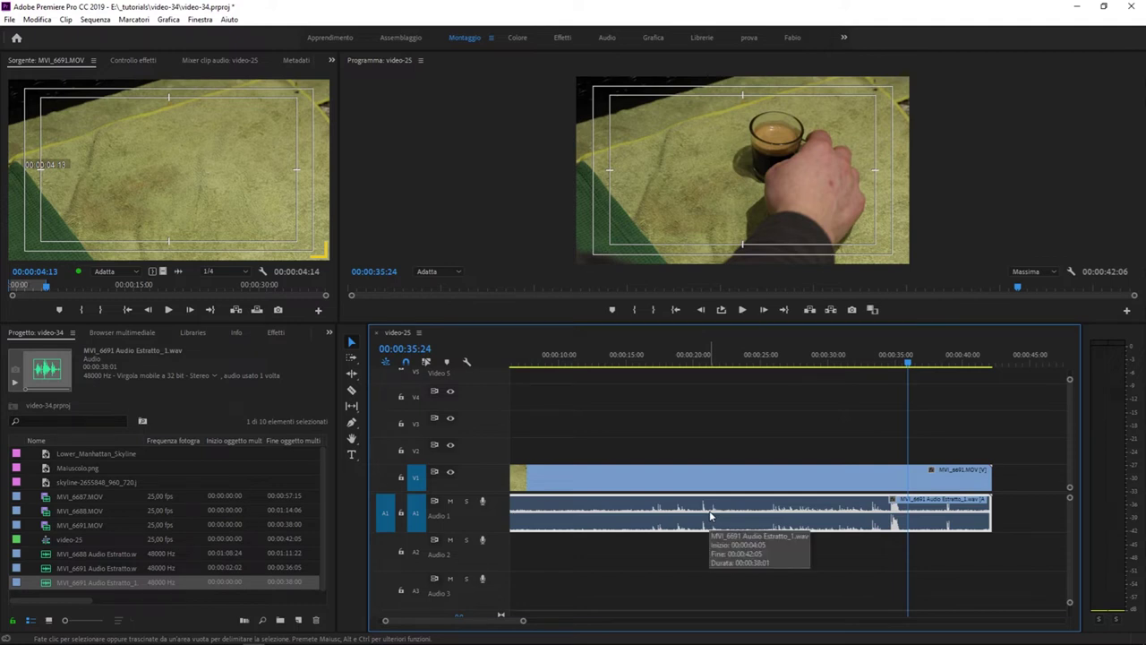
pyautogui.click(673, 419)
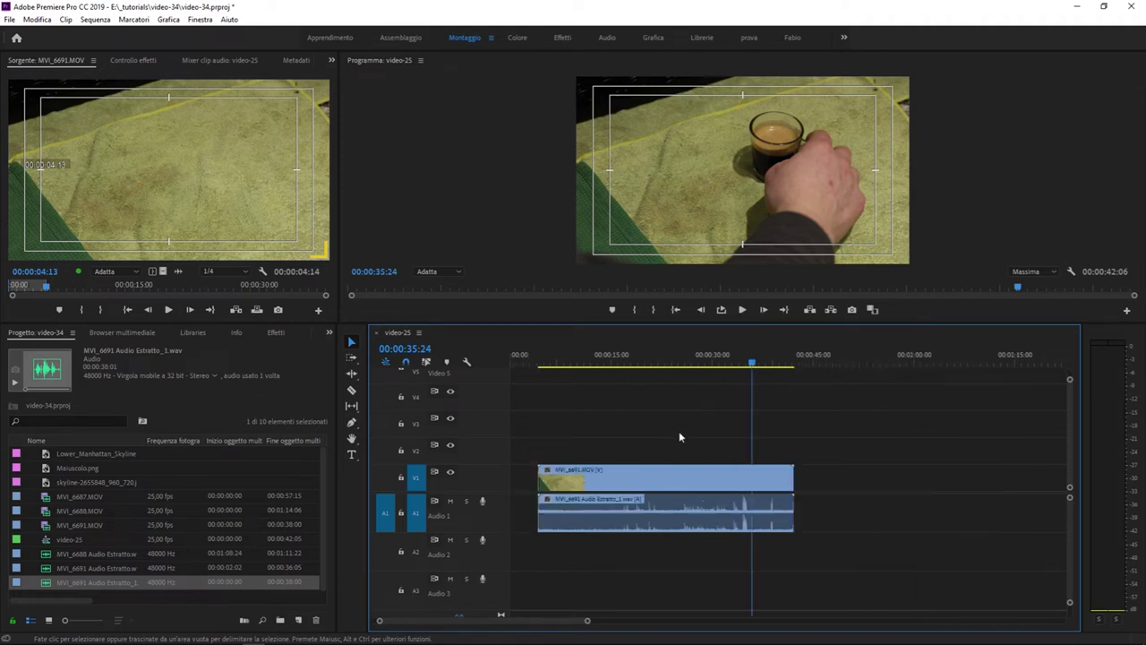
# Zoom out to the whole sequence and leave the A1 audio clip deselected.
pyautogui.press('-')
pyautogui.press('-')
pyautogui.click(600, 530)
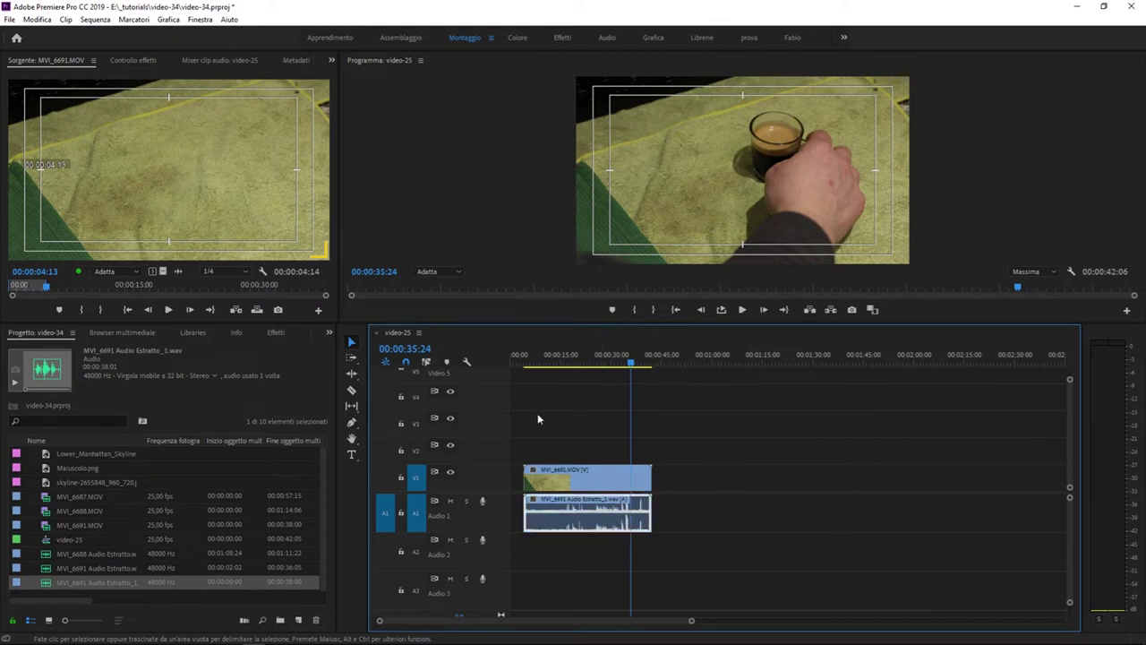
pyautogui.click(727, 418)
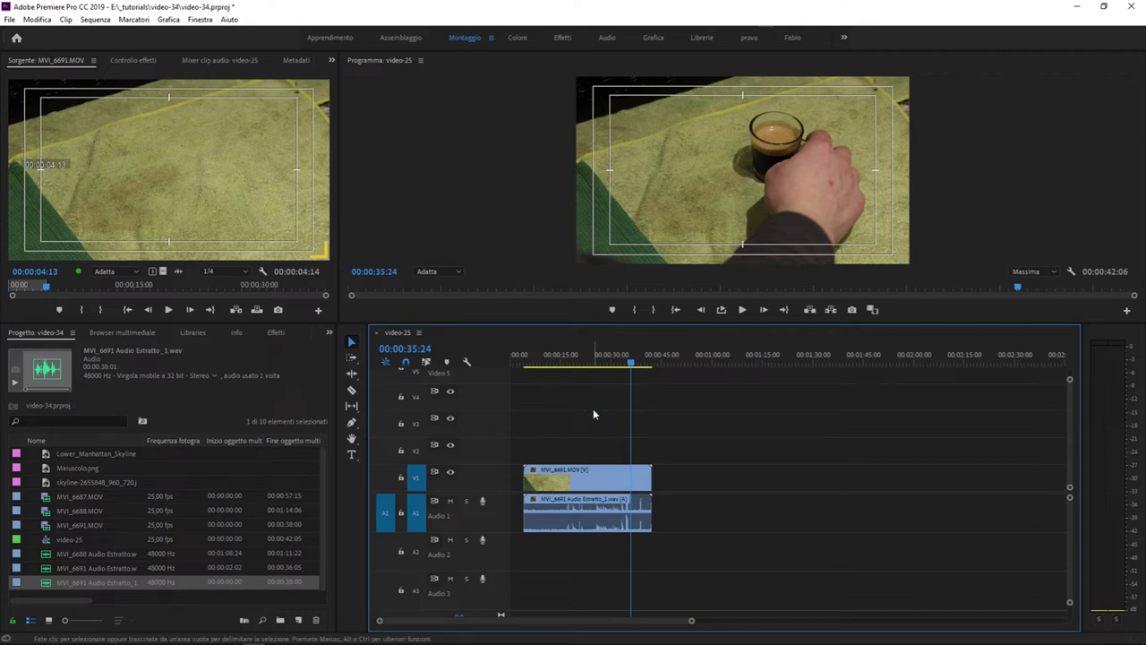
# Open the Edit in Adobe Audition dialog via Modifica > Modifica in Adobe Audition > Sequenza.
pyautogui.click(44, 21)
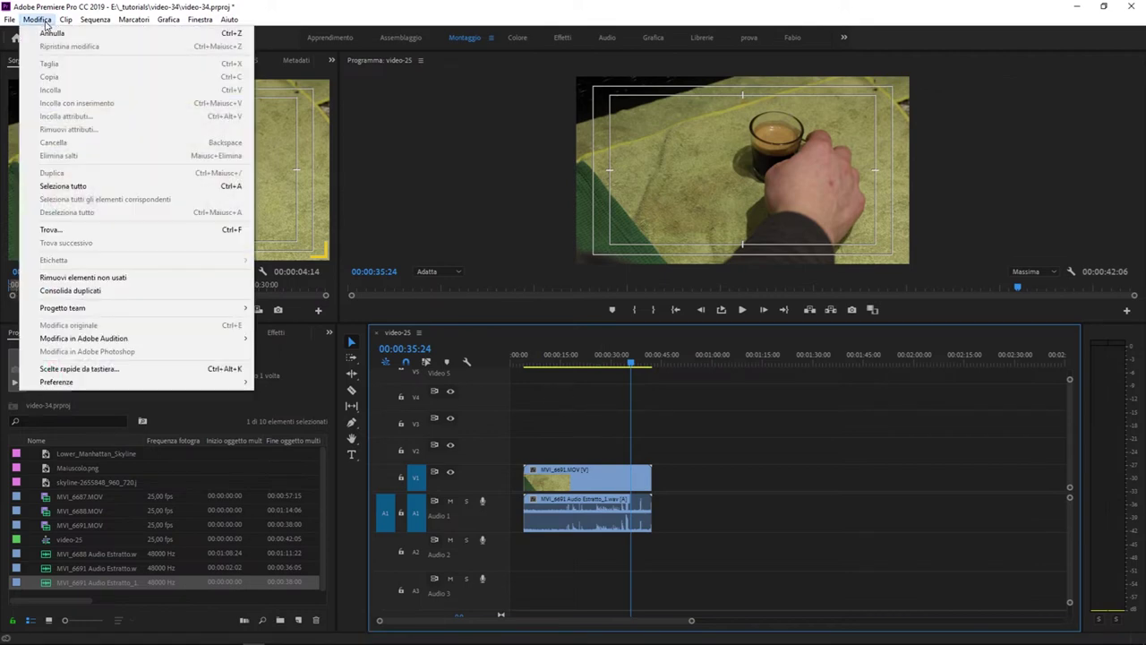
pyautogui.moveTo(40, 344)
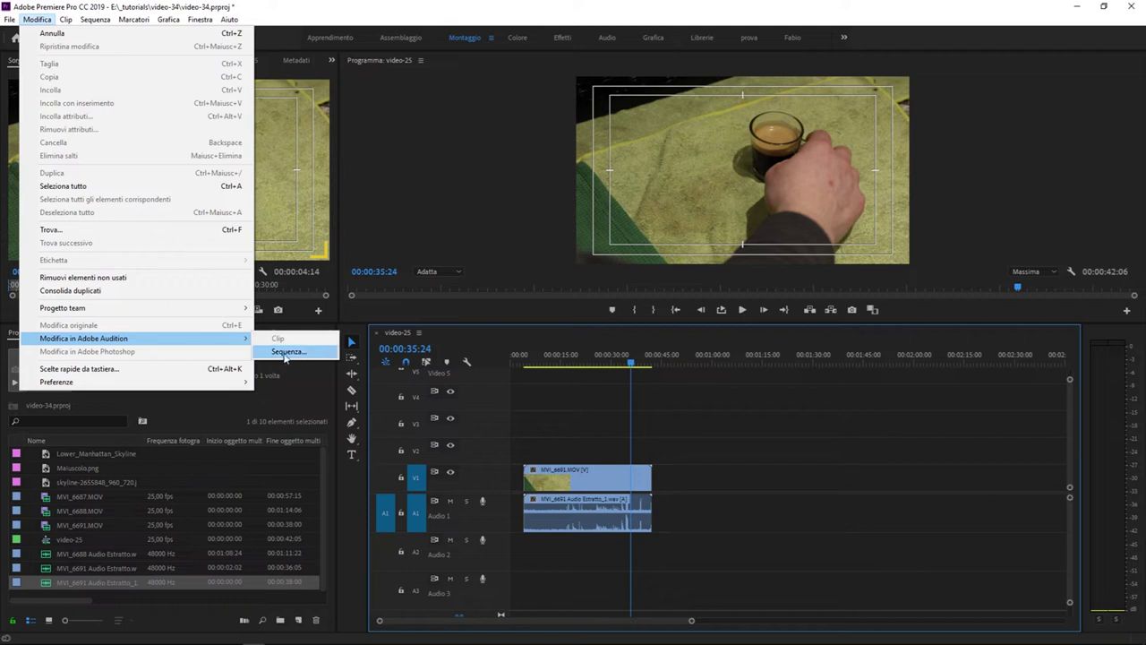
pyautogui.click(311, 355)
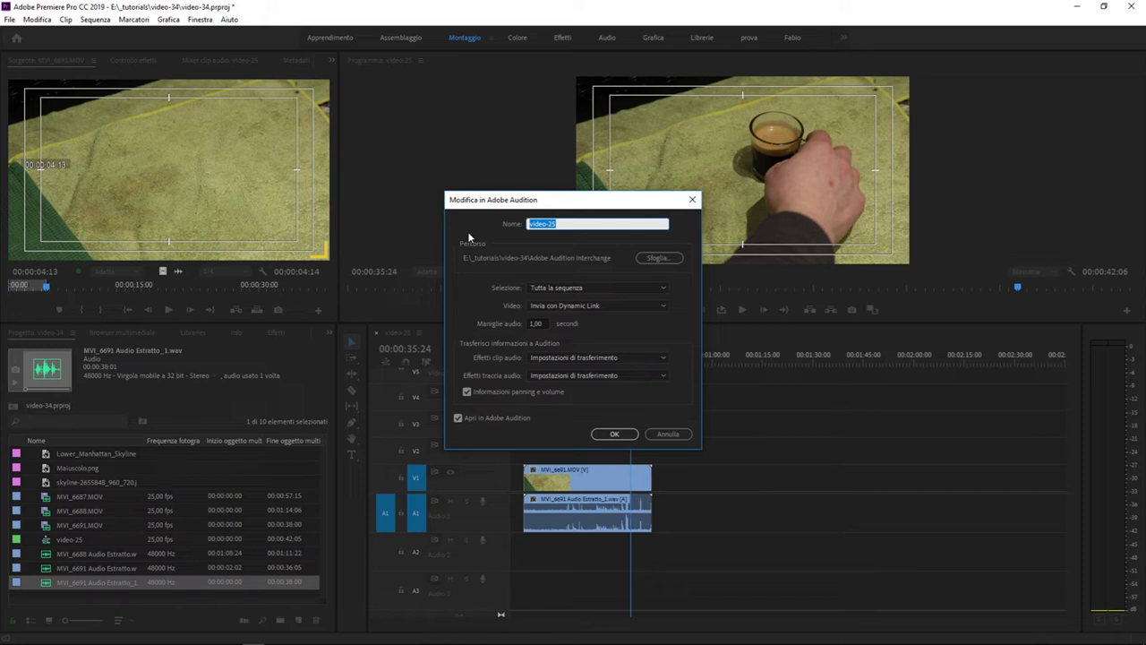
# Set the export name in the Nome field to progetto-test.
pyautogui.write('clip-test')
pyautogui.hotkey('ctrl', 'a')
pyautogui.write('progetto-test')
# Set the export destination to the E:\_tutorials\audition folder and move the dialog higher.
pyautogui.click(662, 258)
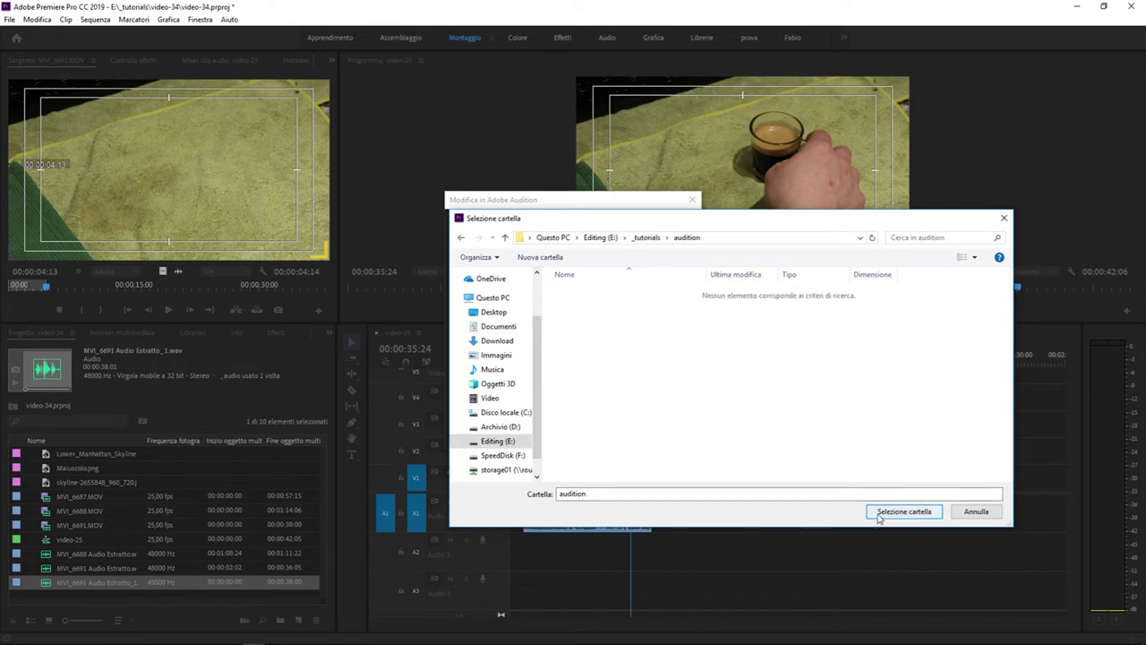
pyautogui.click(911, 515)
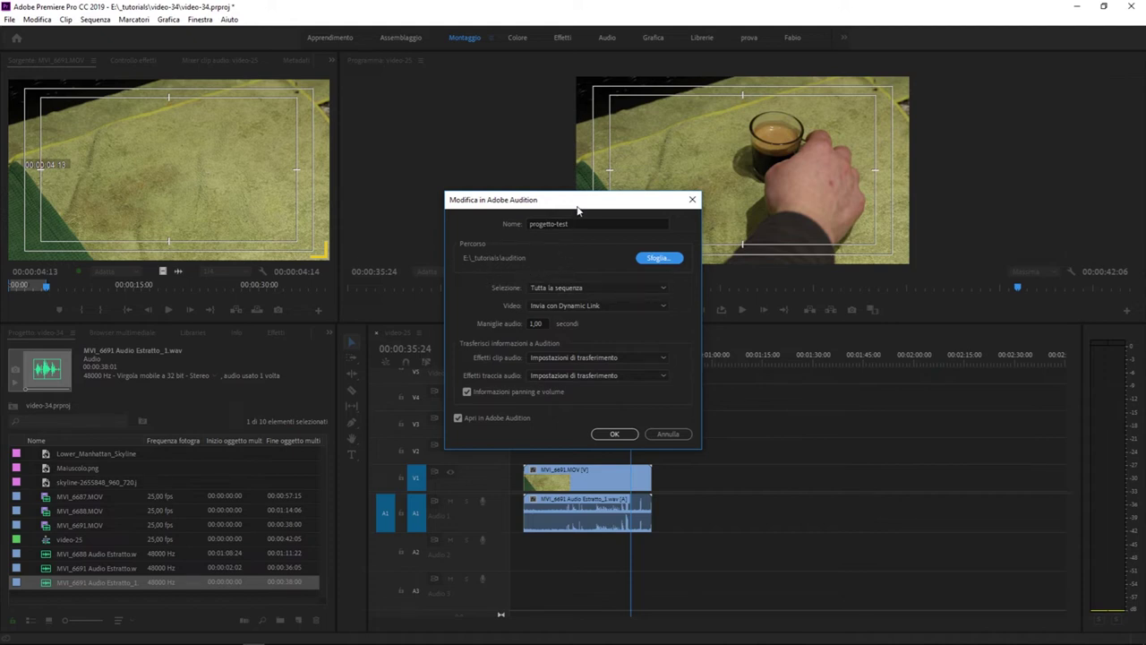
pyautogui.moveTo(577, 202); pyautogui.dragTo(588, 140)
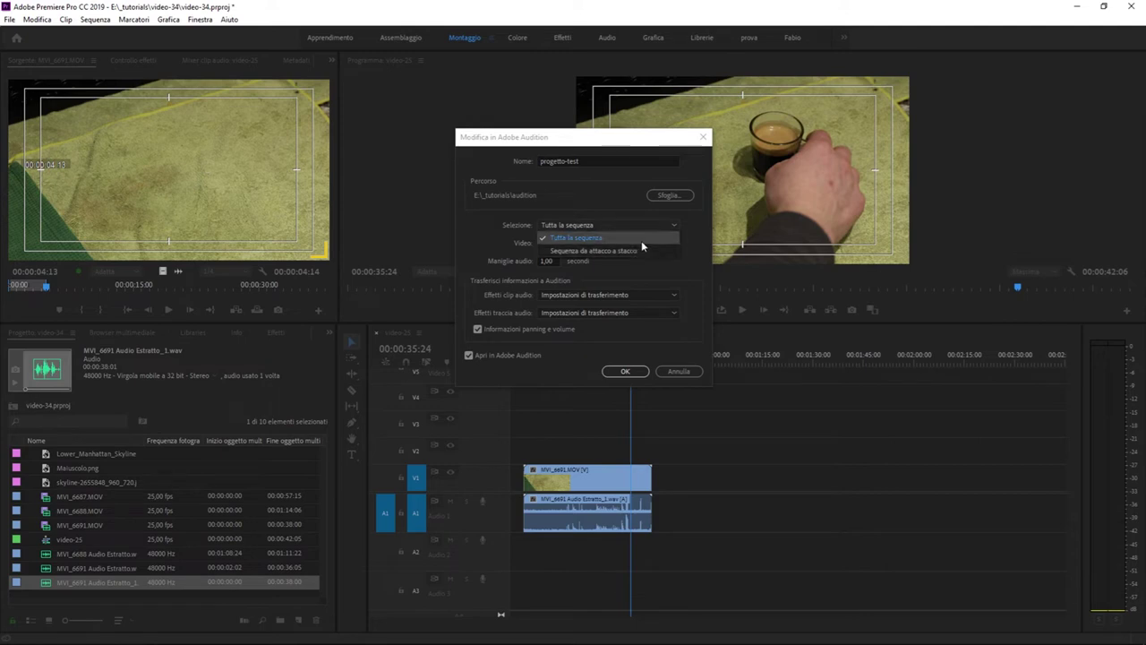
# Keep Tutta la sequenza as the range and set Video to Nessuno, leaving 1,00-second audio handles.
pyautogui.click(590, 239)
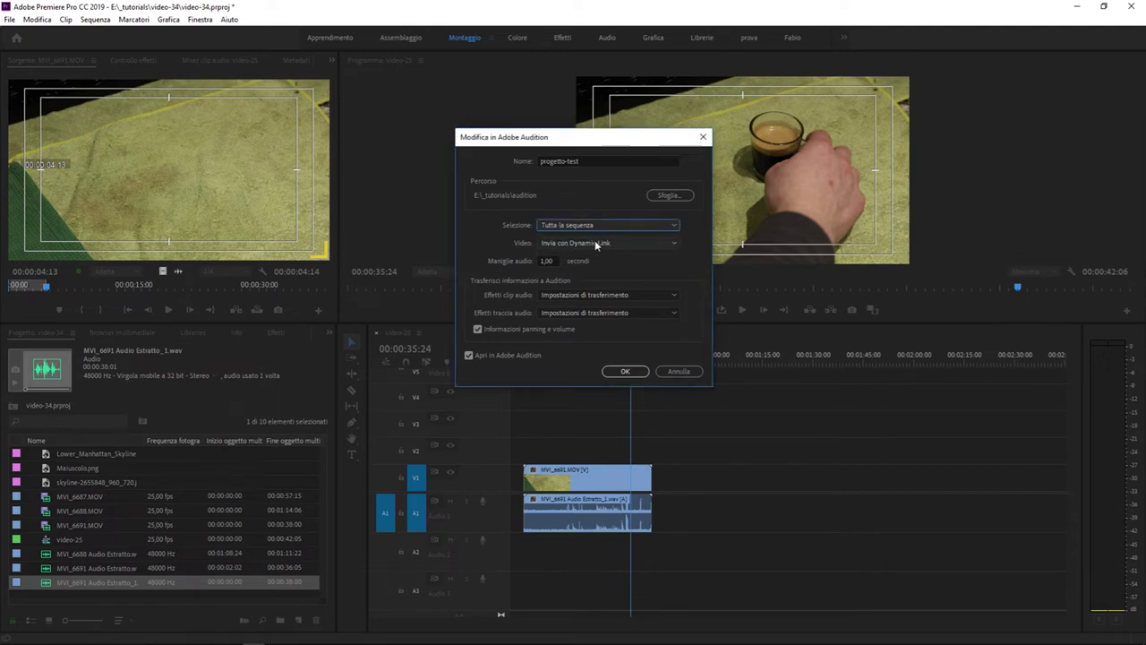
pyautogui.click(598, 243)
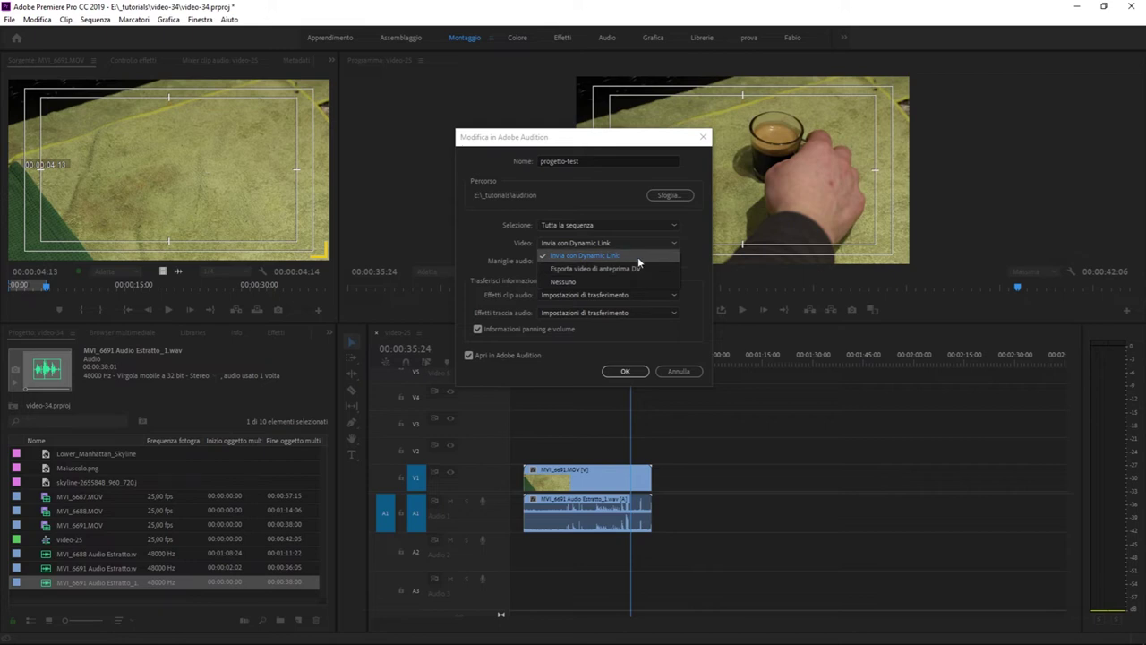
pyautogui.click(641, 257)
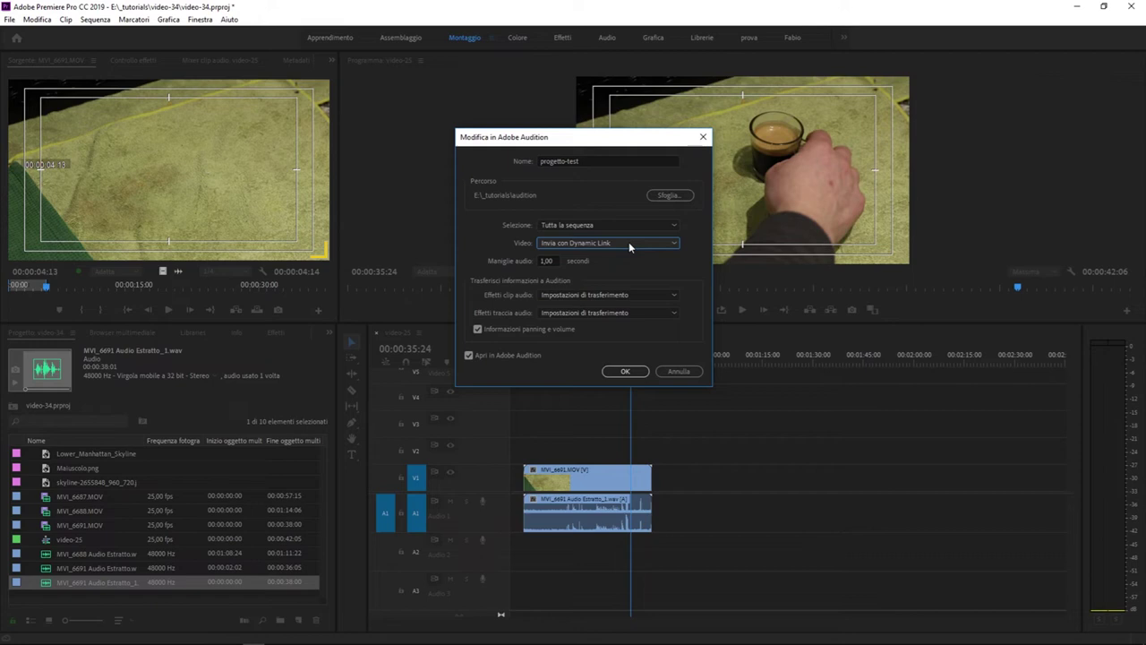
pyautogui.click(620, 243)
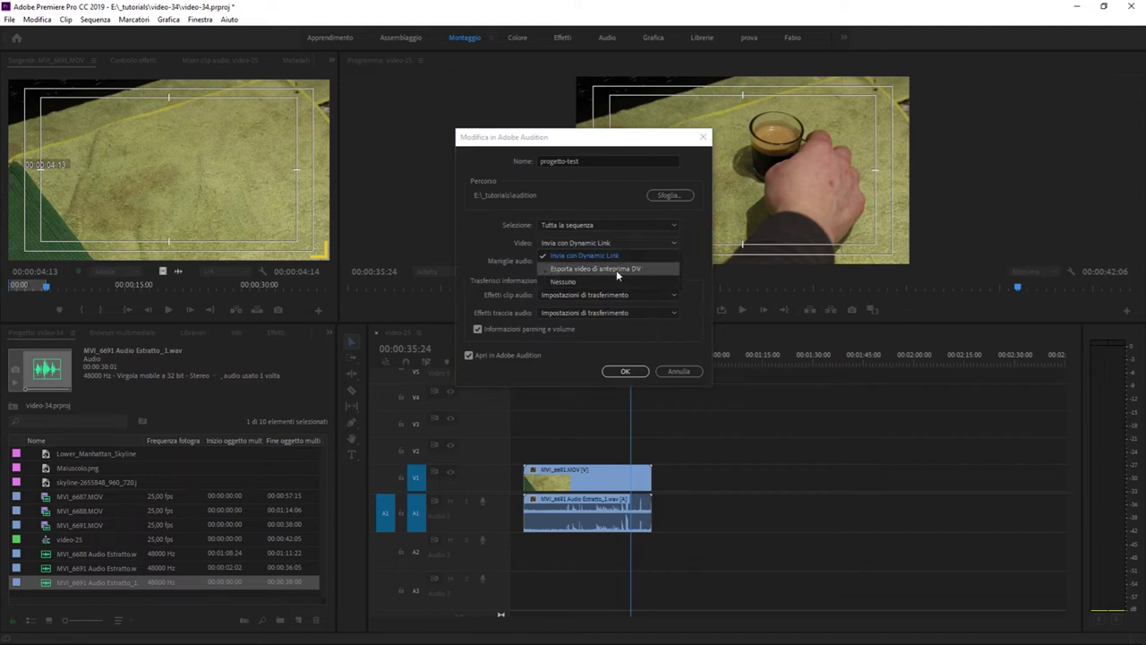
pyautogui.click(646, 265)
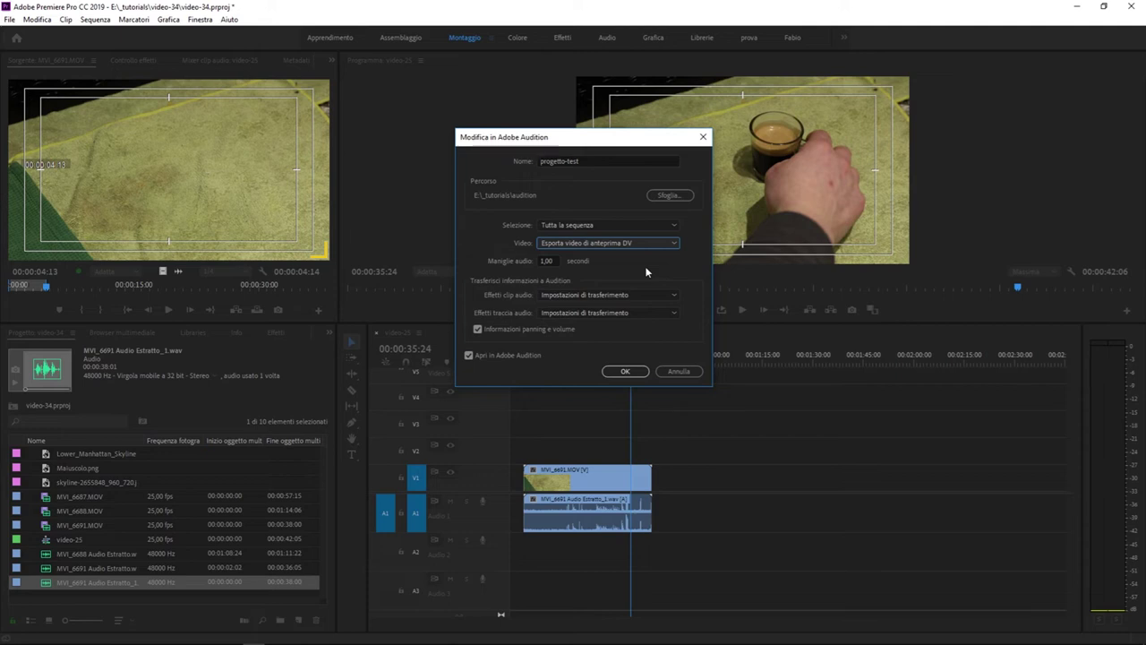
pyautogui.click(634, 243)
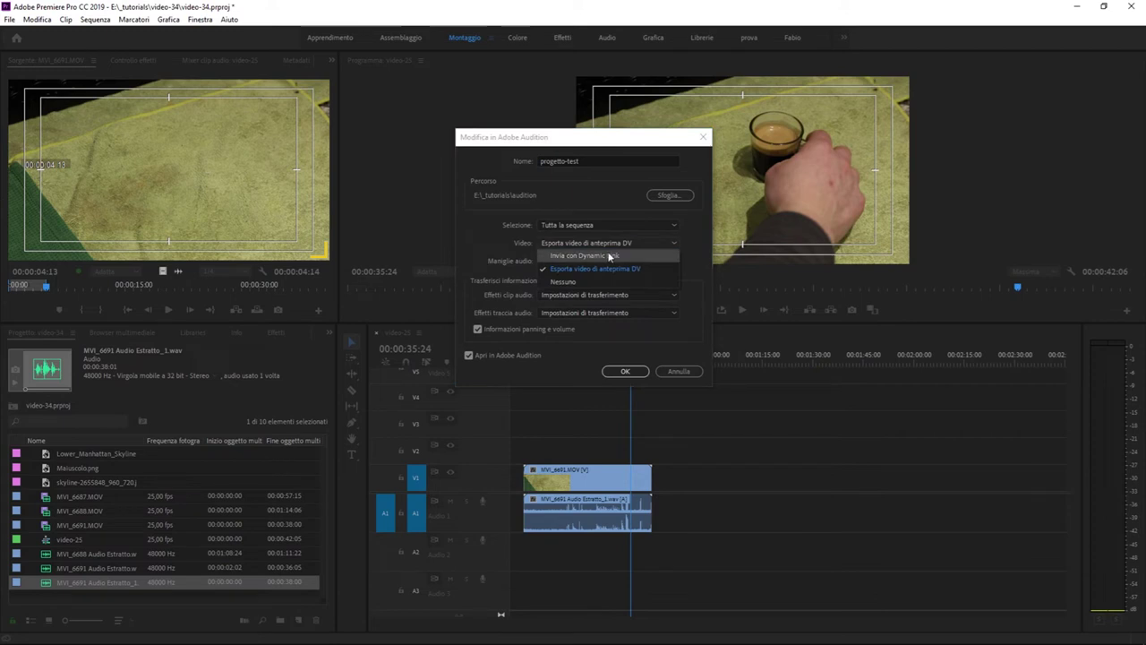
pyautogui.click(576, 282)
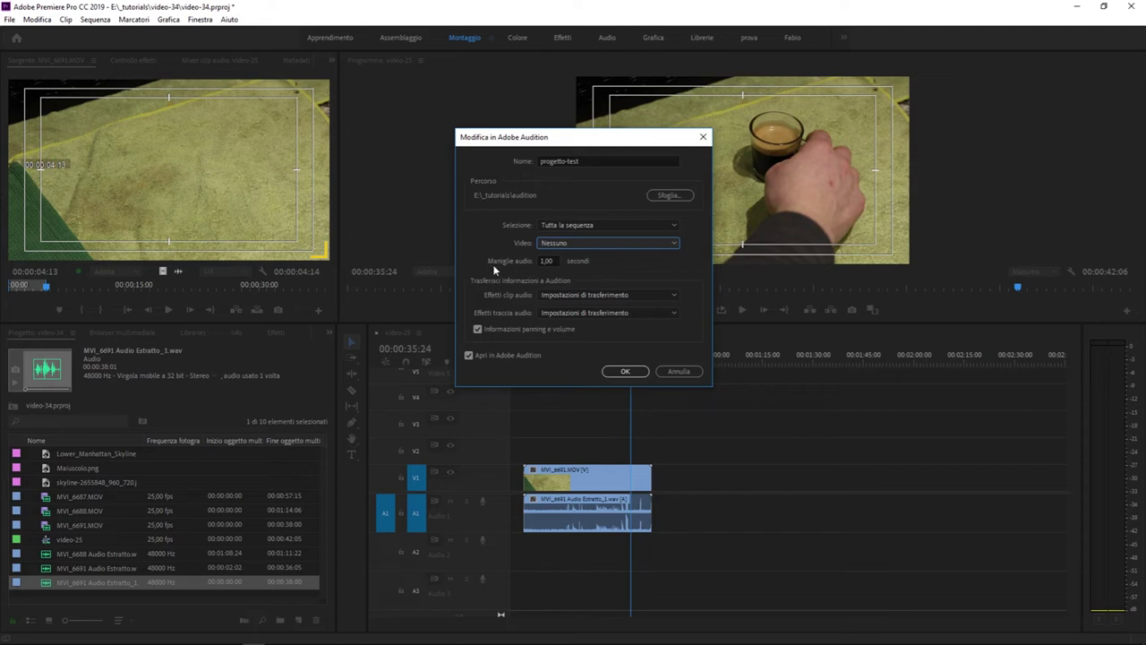
pyautogui.press('Tab')
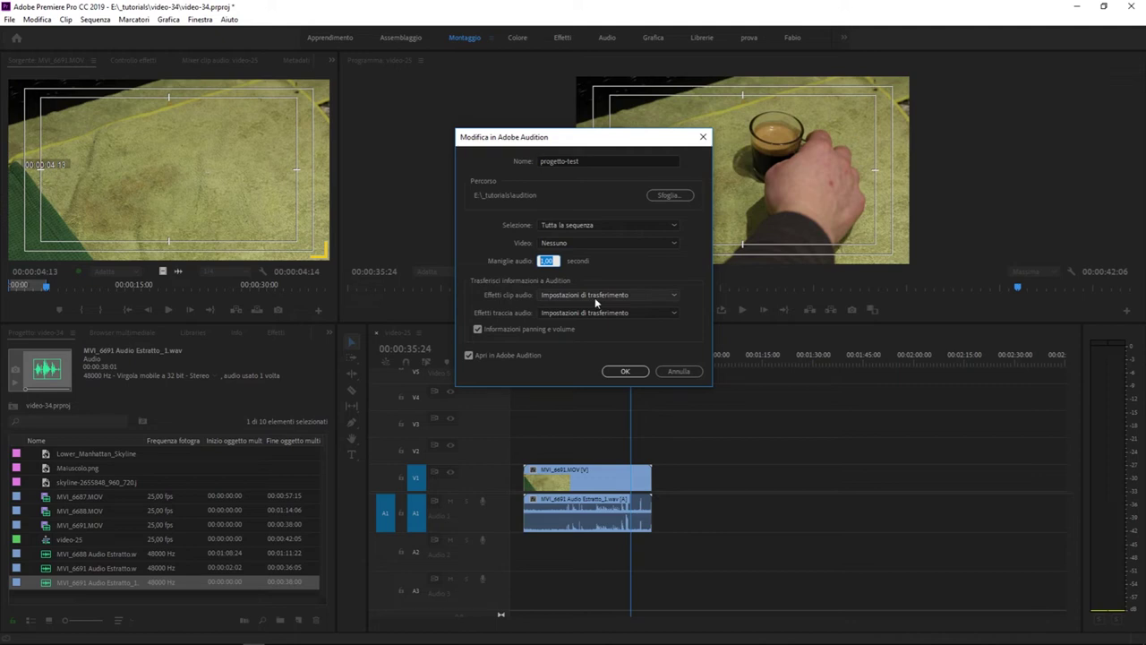
pyautogui.press('Tab')
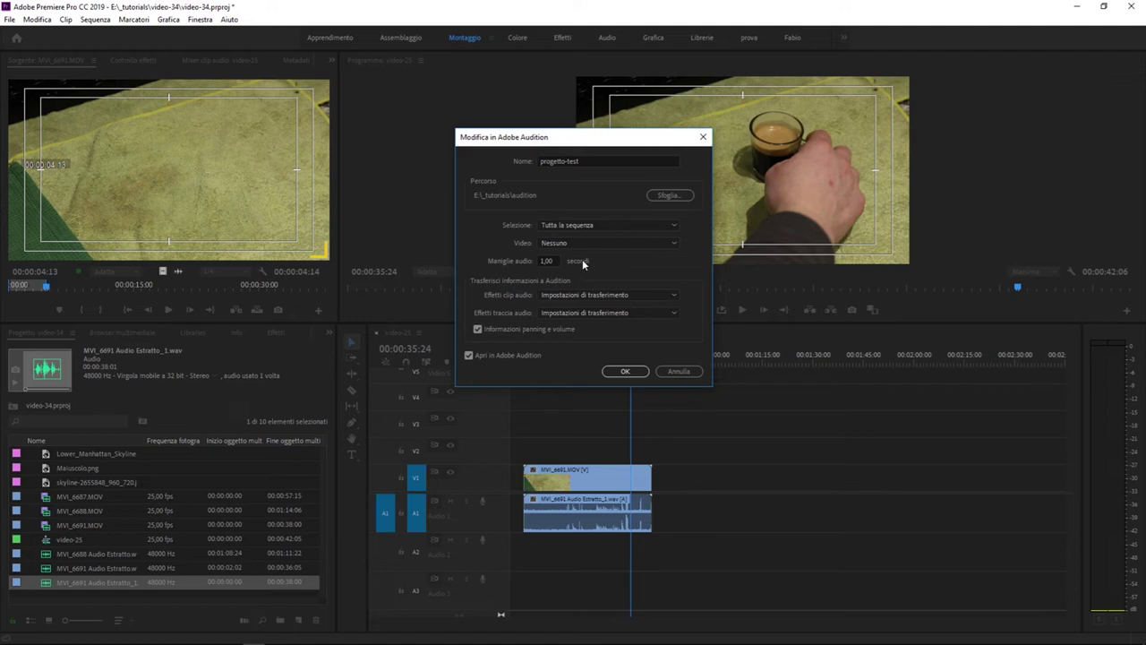
# Enter 10 in the Maniglie audio handles field, committed as 9,99 seconds, and view clip-effect options.
pyautogui.click(559, 259)
pyautogui.write('10')
pyautogui.doubleClick(545, 261)
pyautogui.click(547, 261)
pyautogui.click(492, 262)
pyautogui.click(595, 295)
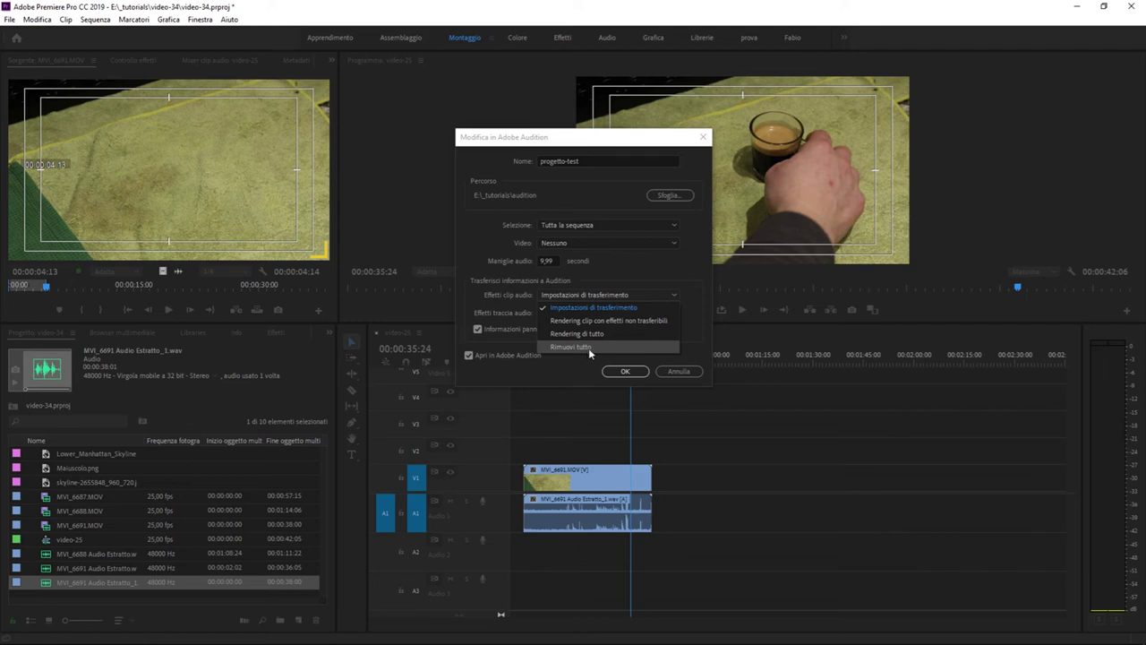
# Keep Transfer Settings for both the clip audio effects and the track audio effects.
pyautogui.click(599, 308)
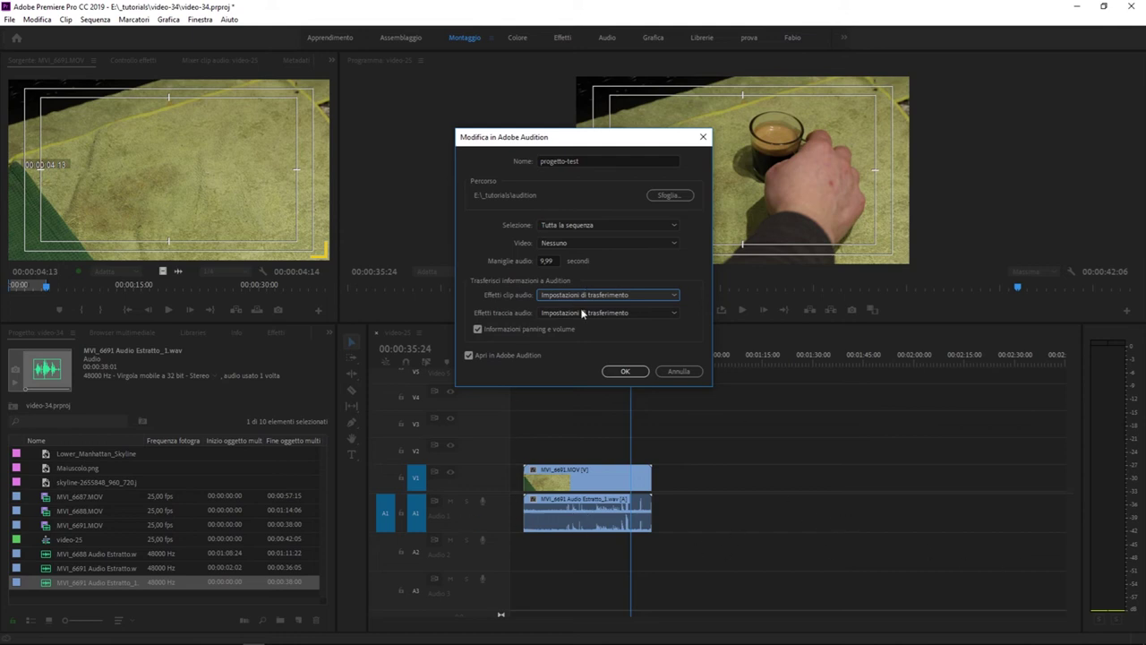
pyautogui.click(608, 312)
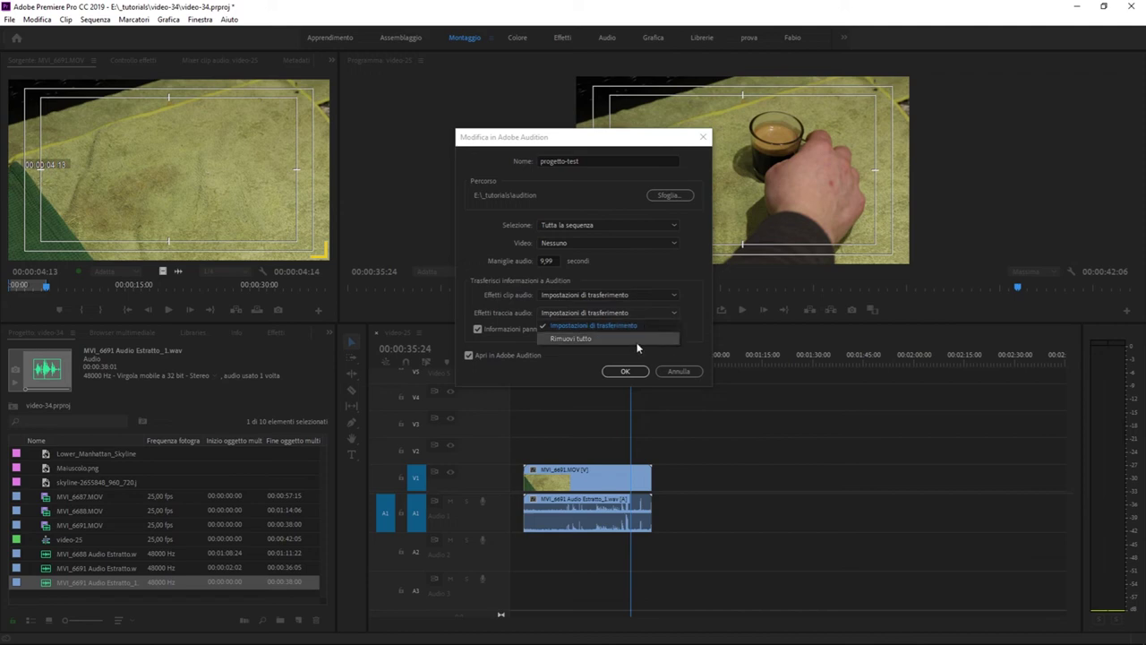
pyautogui.click(503, 307)
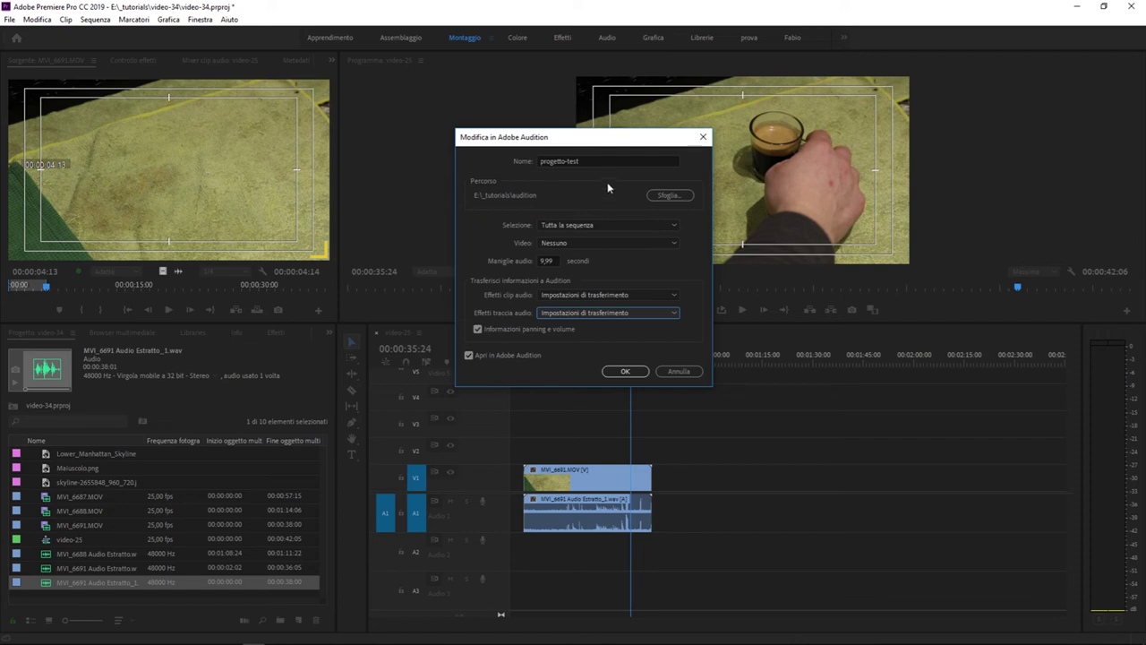
# Confirm the export and check the extracted MVI_6691 audio on Audio 1 in Audition.
pyautogui.click(614, 372)
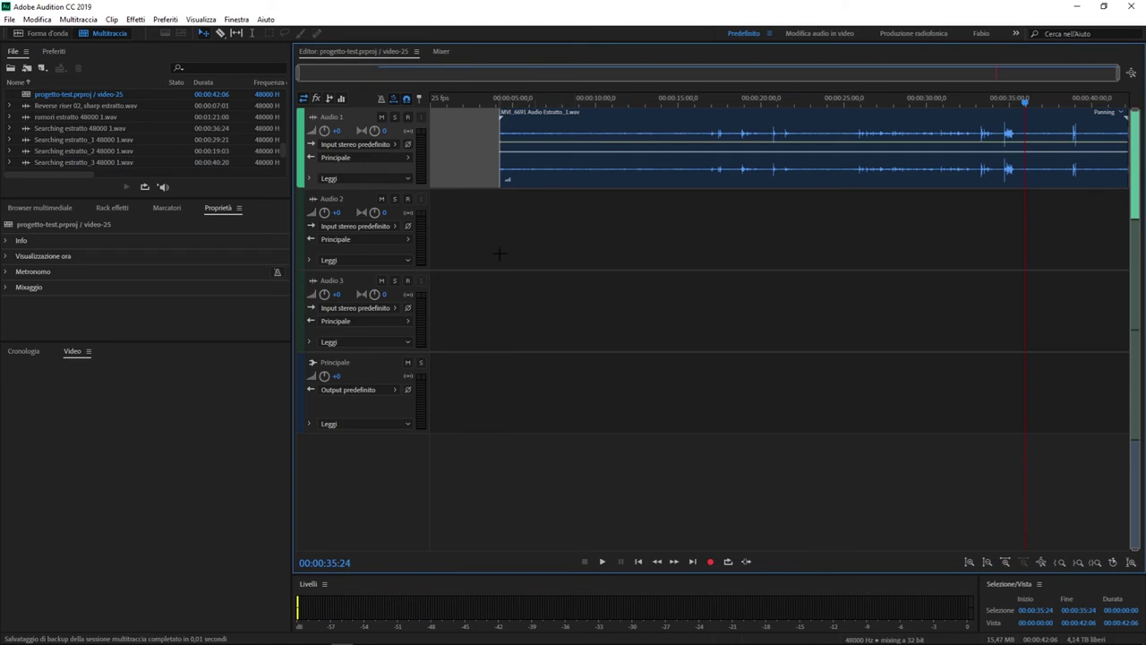
pyautogui.click(641, 158)
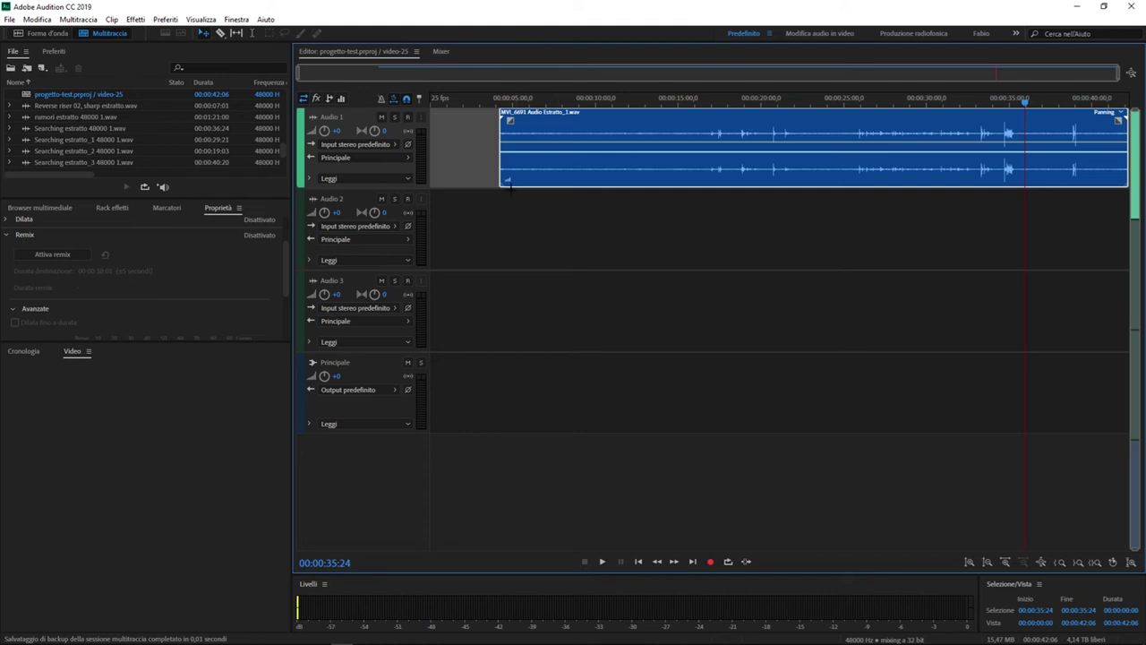
pyautogui.moveTo(468, 641)
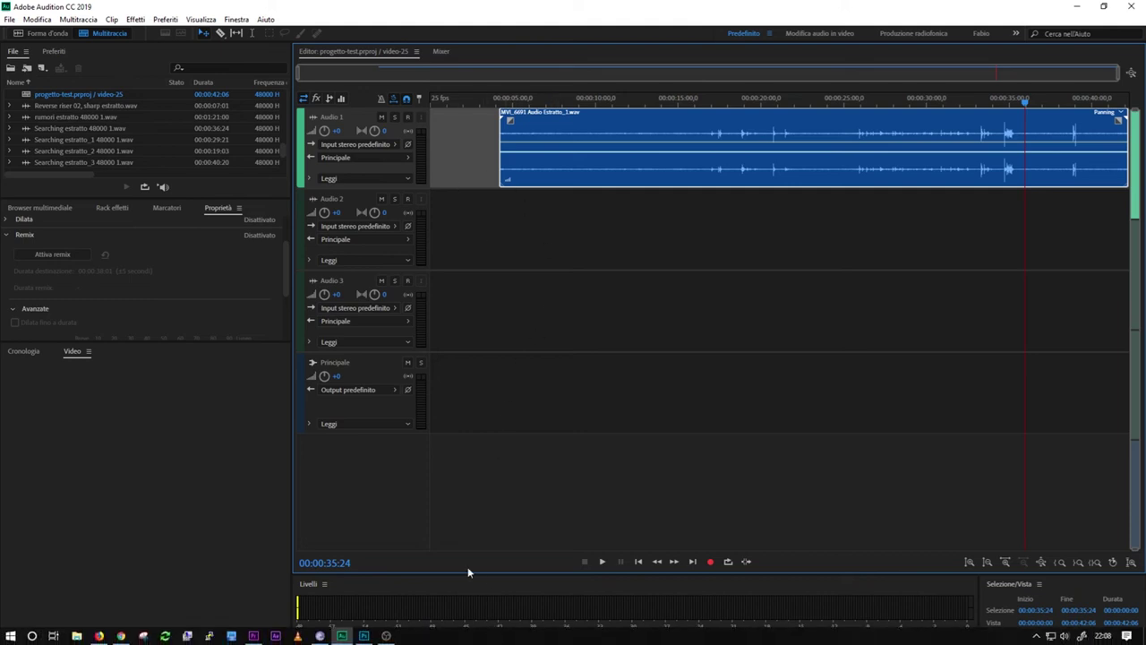
pyautogui.click(255, 636)
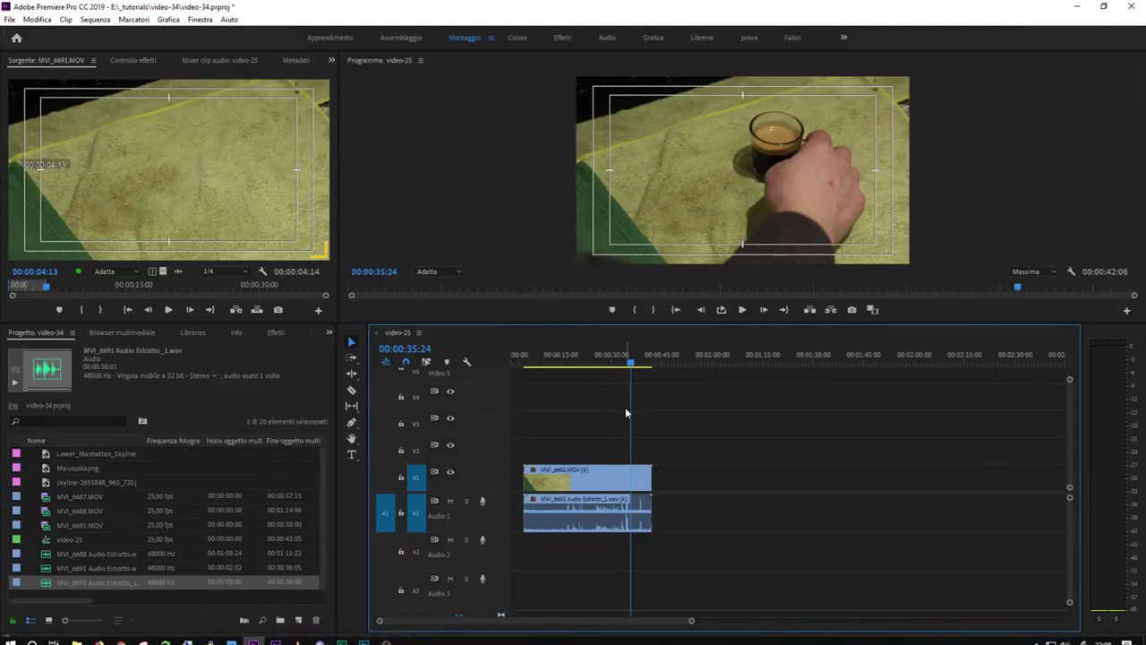
# Select the linked MVI_6691 clip in Premiere's video-25 sequence.
pyautogui.click(589, 481)
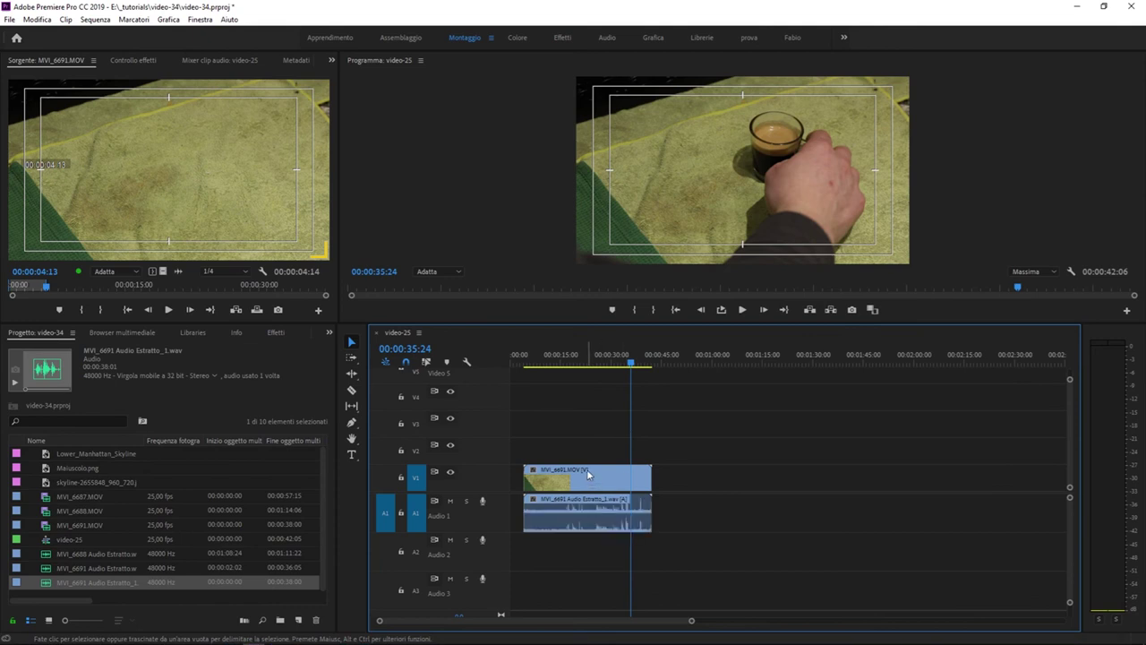
pyautogui.moveTo(383, 638)
pyautogui.click(341, 635)
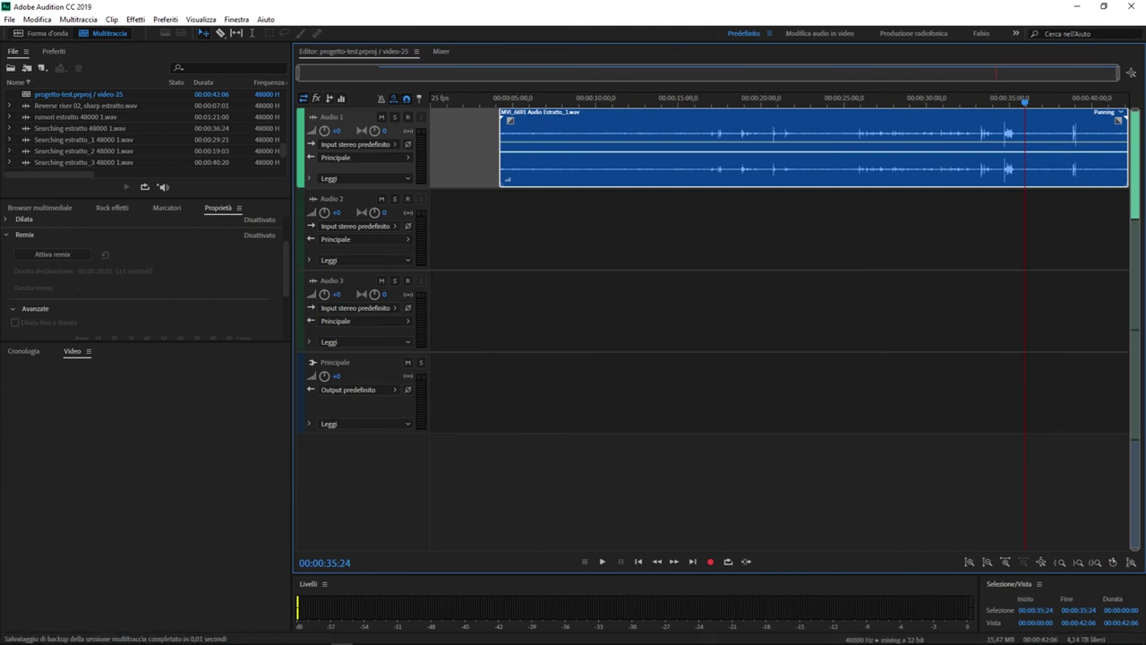
pyautogui.hotkey('alt', 'Tab')
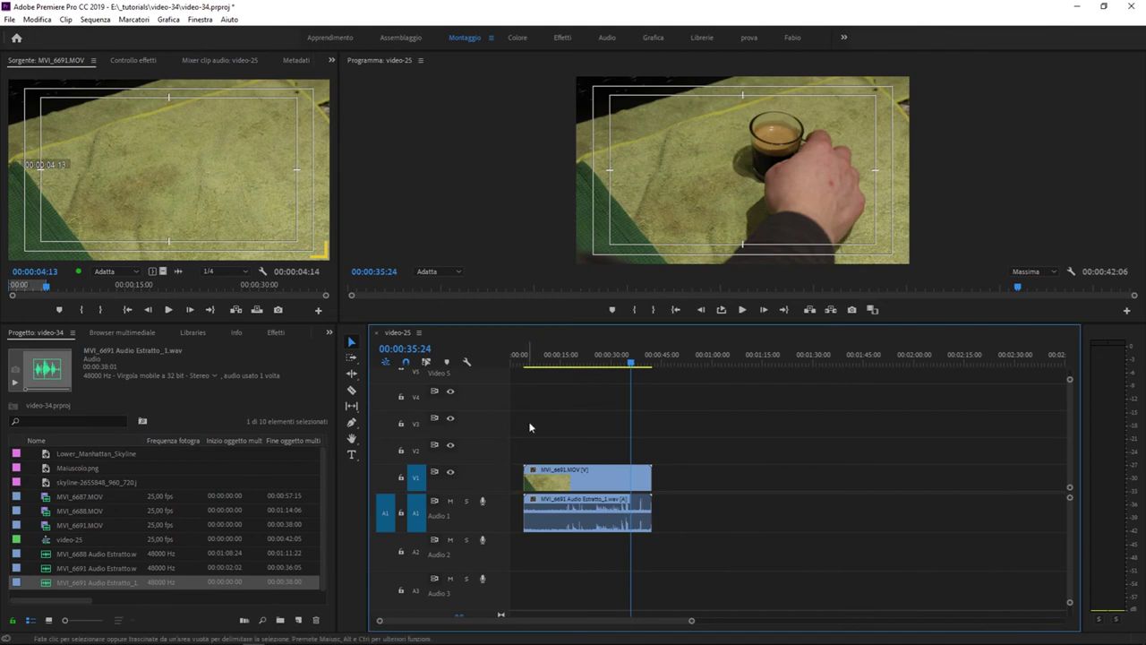
pyautogui.click(36, 19)
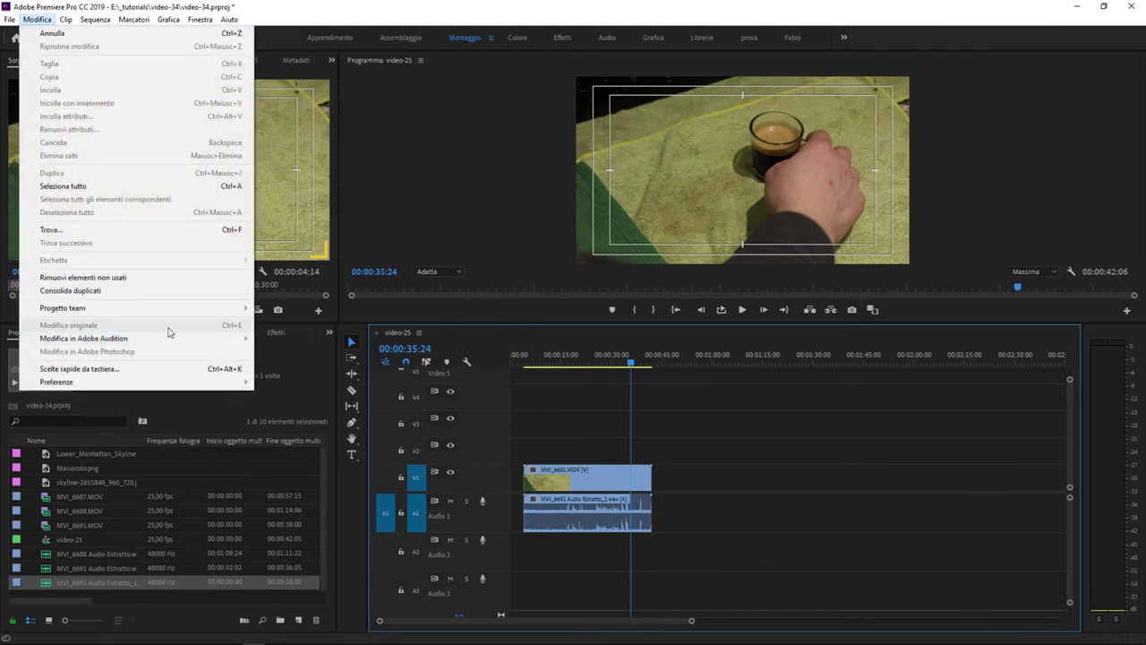
# Send the entire sequence to Audition with video set to Invia con Dynamic Link.
pyautogui.moveTo(172, 339)
pyautogui.click(301, 352)
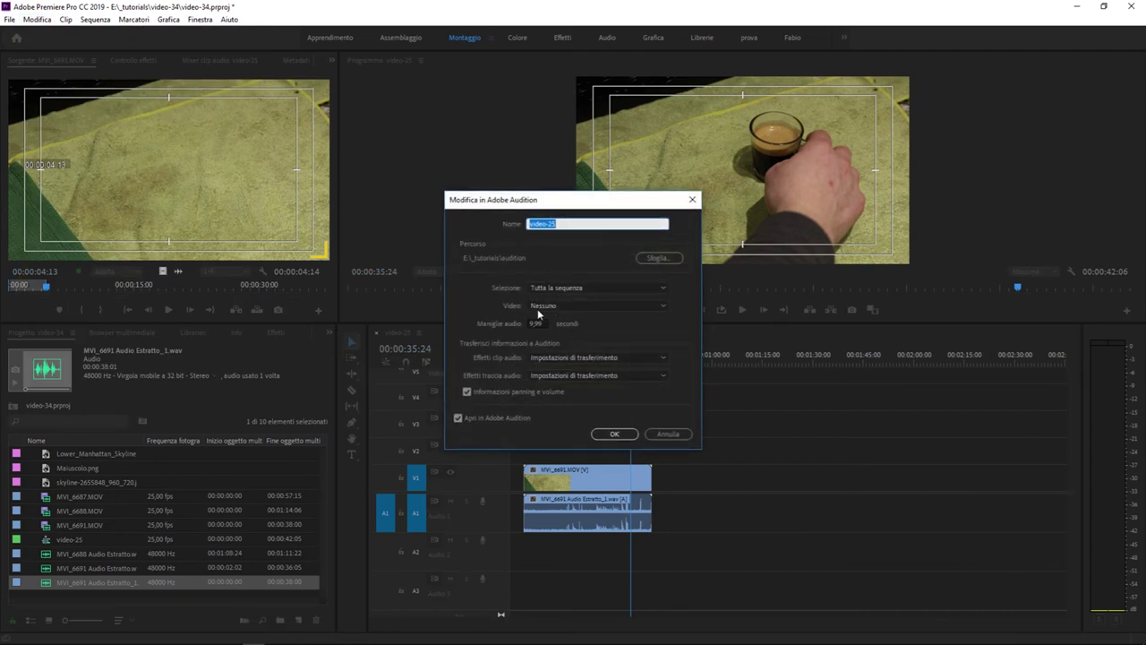
pyautogui.click(589, 304)
pyautogui.click(607, 325)
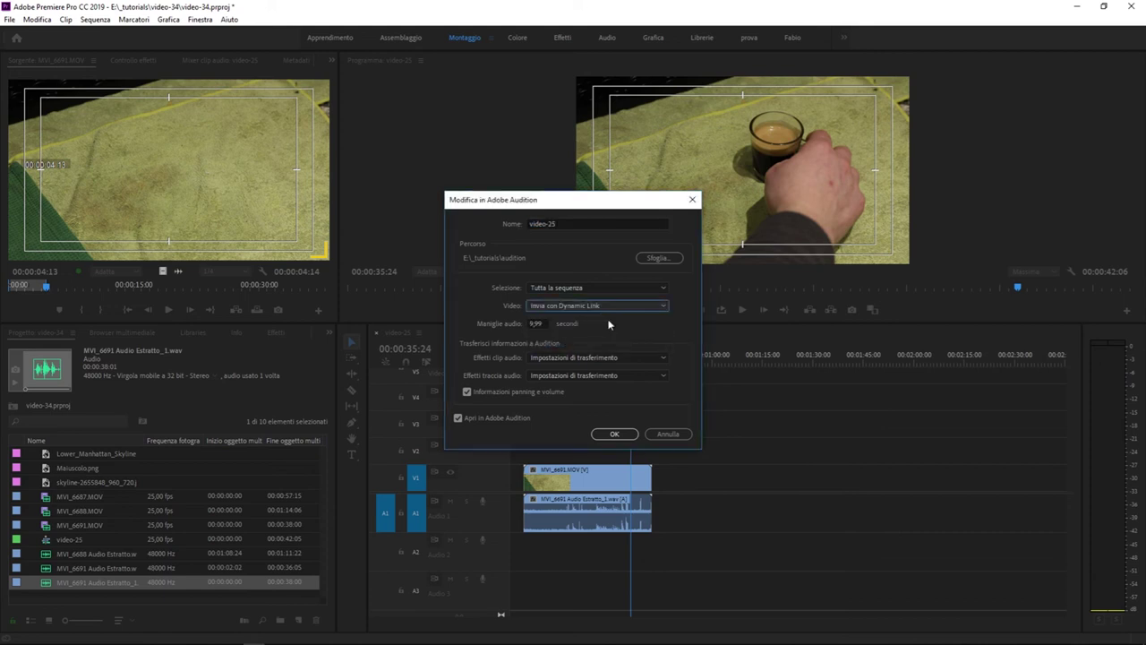
pyautogui.moveTo(588, 203); pyautogui.dragTo(266, 176)
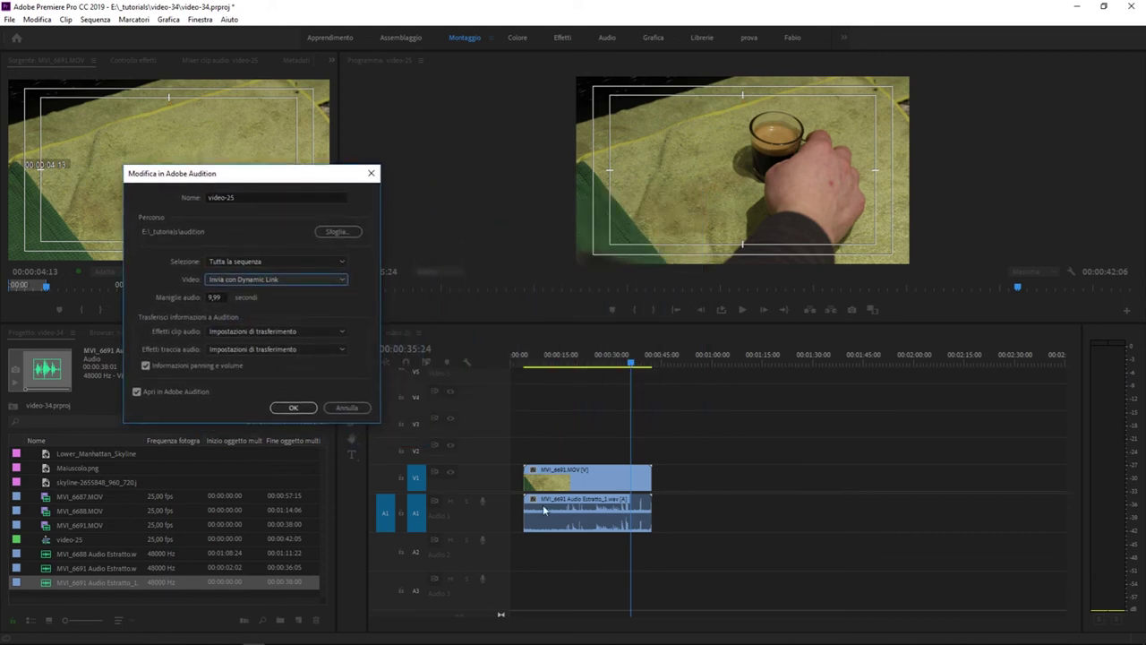
pyautogui.click(293, 407)
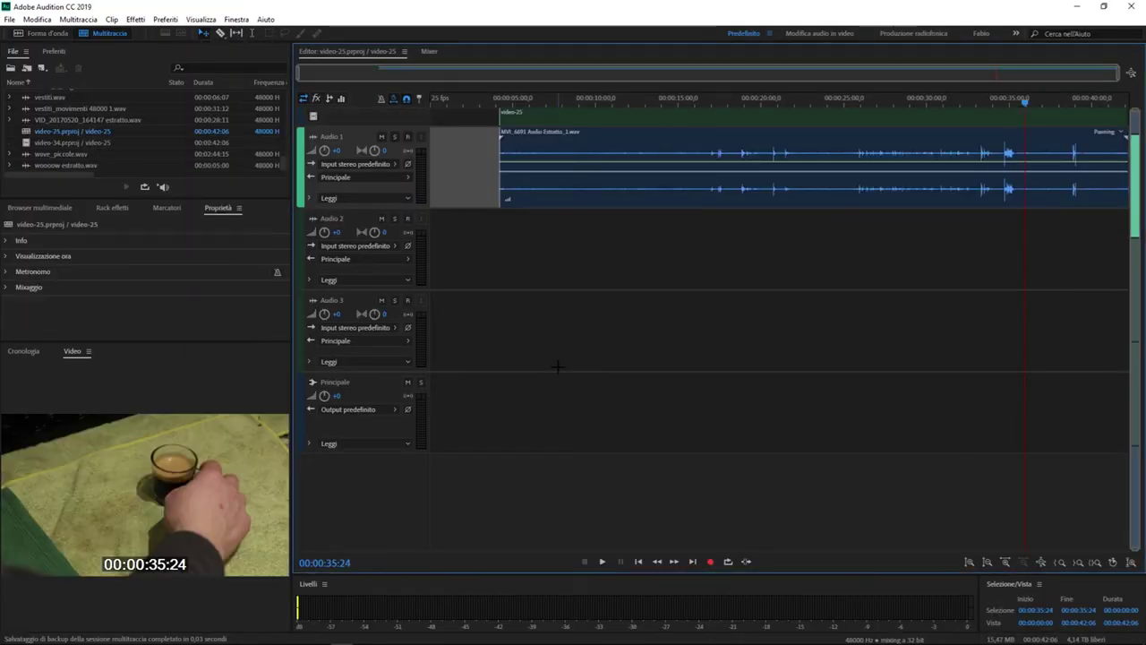
# Add two envelope keyframes on the MVI_6691 clip, raising the second to ramp up.
pyautogui.click(515, 99)
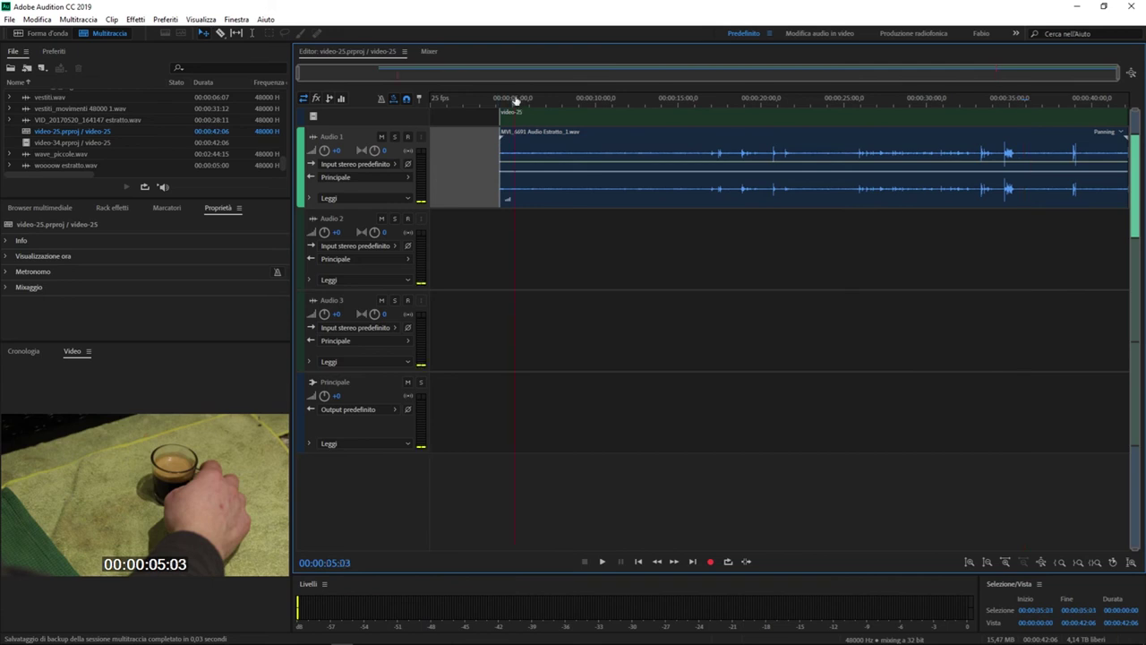
pyautogui.moveTo(515, 99); pyautogui.dragTo(505, 99)
pyautogui.click(615, 120)
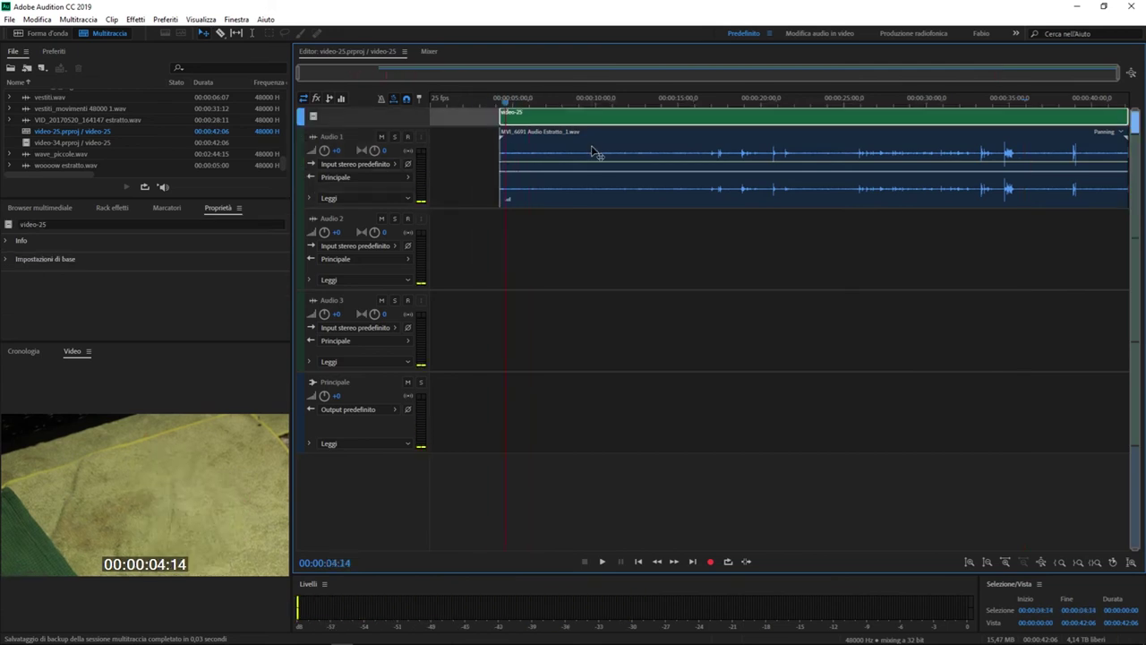
pyautogui.click(593, 152)
pyautogui.moveTo(529, 101); pyautogui.dragTo(810, 100)
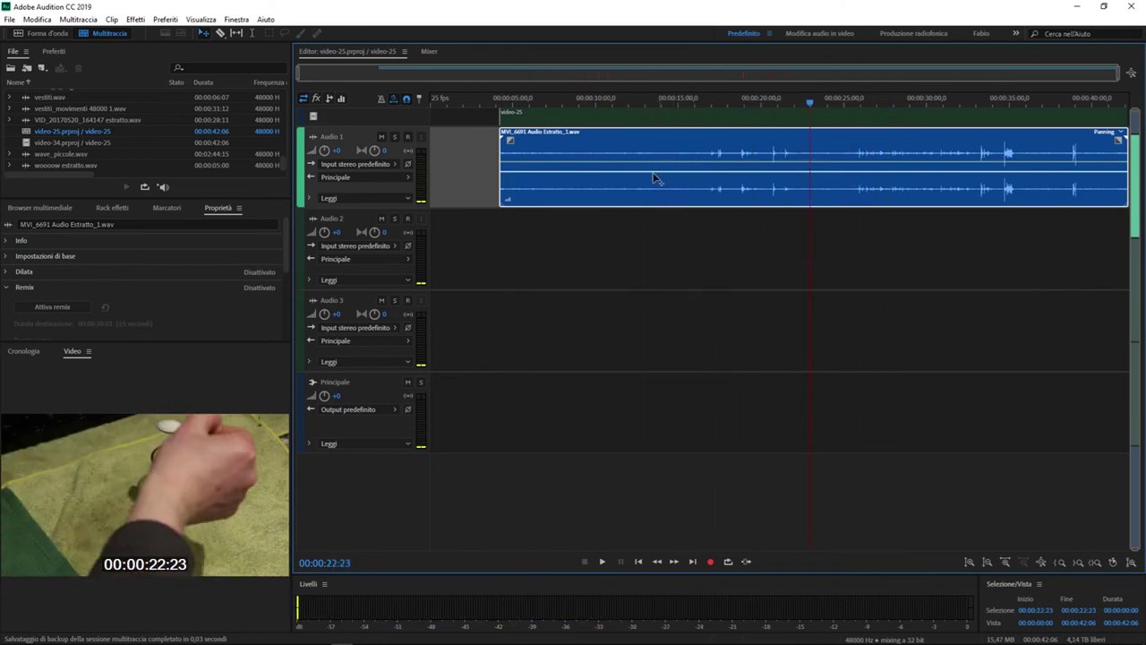
pyautogui.click(620, 171)
pyautogui.moveTo(667, 178); pyautogui.dragTo(712, 153)
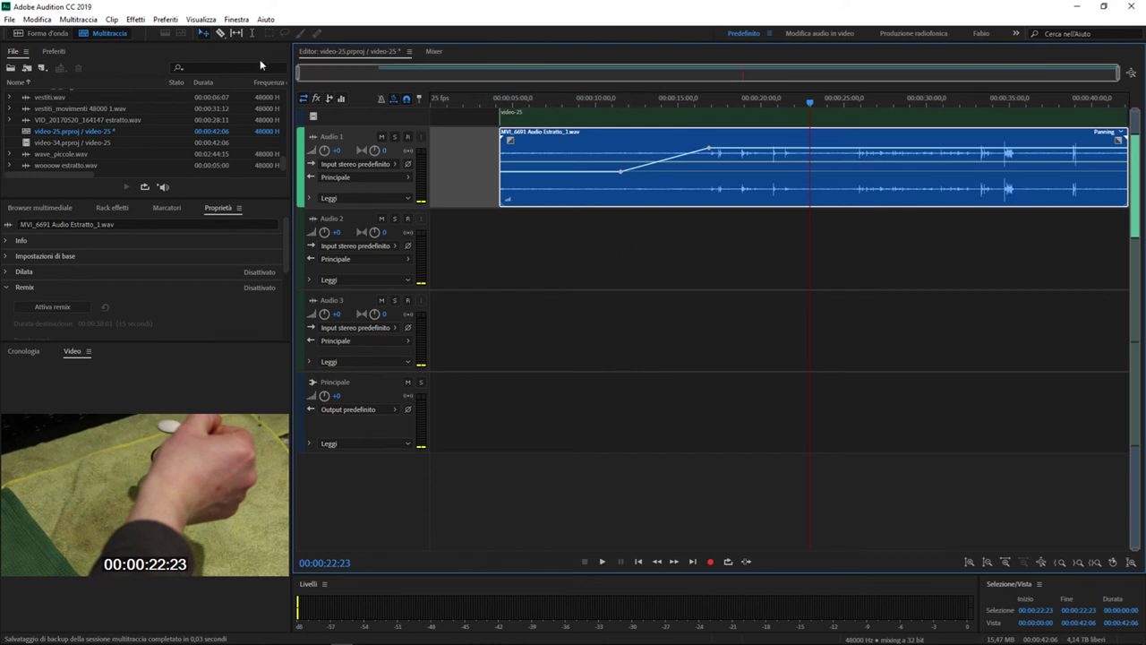
pyautogui.click(24, 20)
pyautogui.moveTo(9, 20)
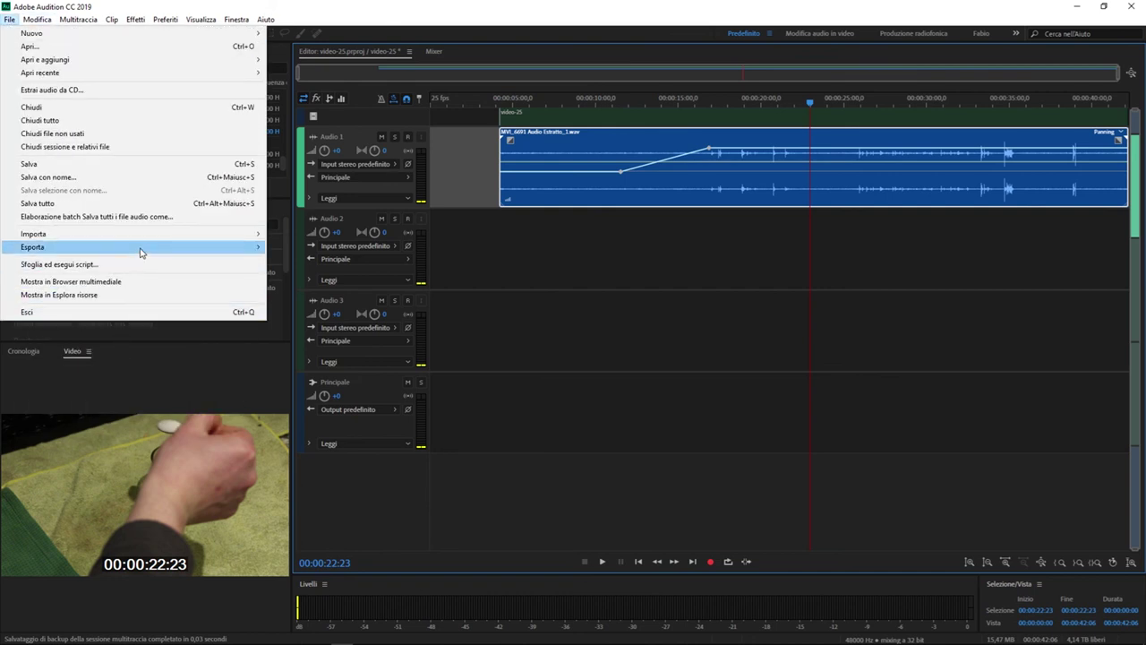
pyautogui.moveTo(144, 250)
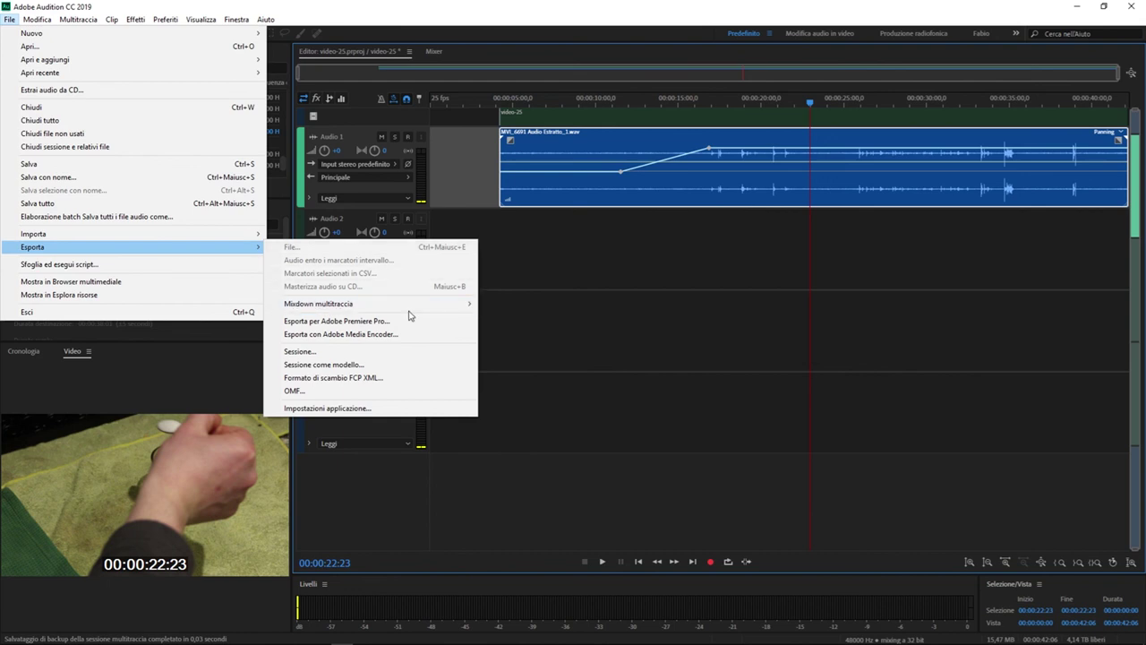
pyautogui.moveTo(412, 307)
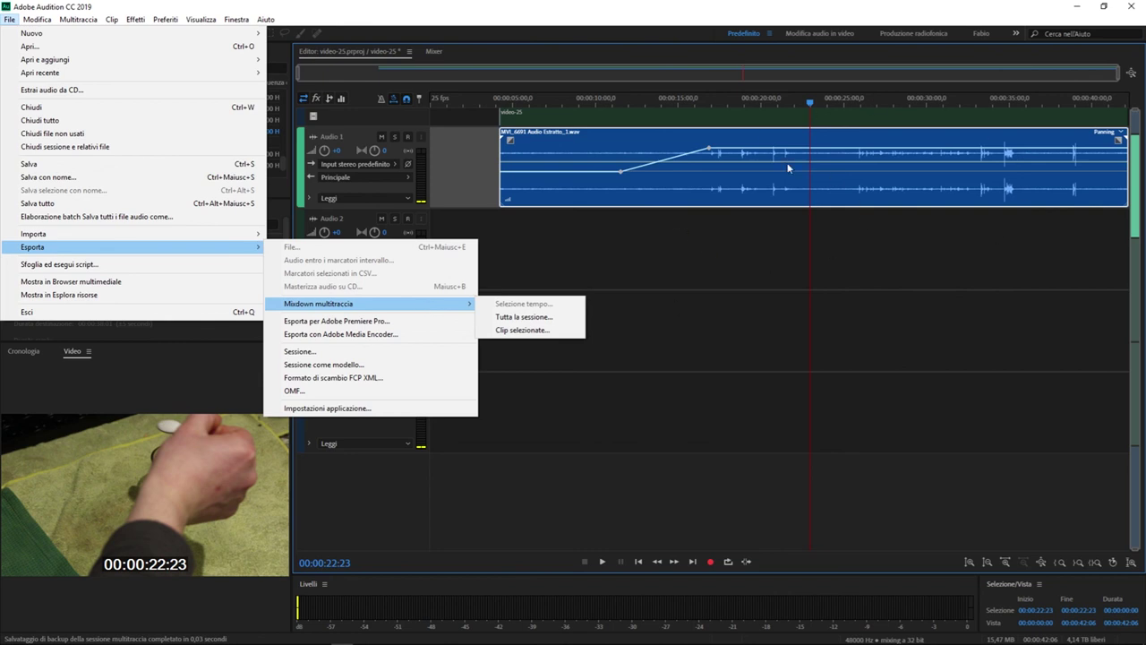
pyautogui.click(665, 355)
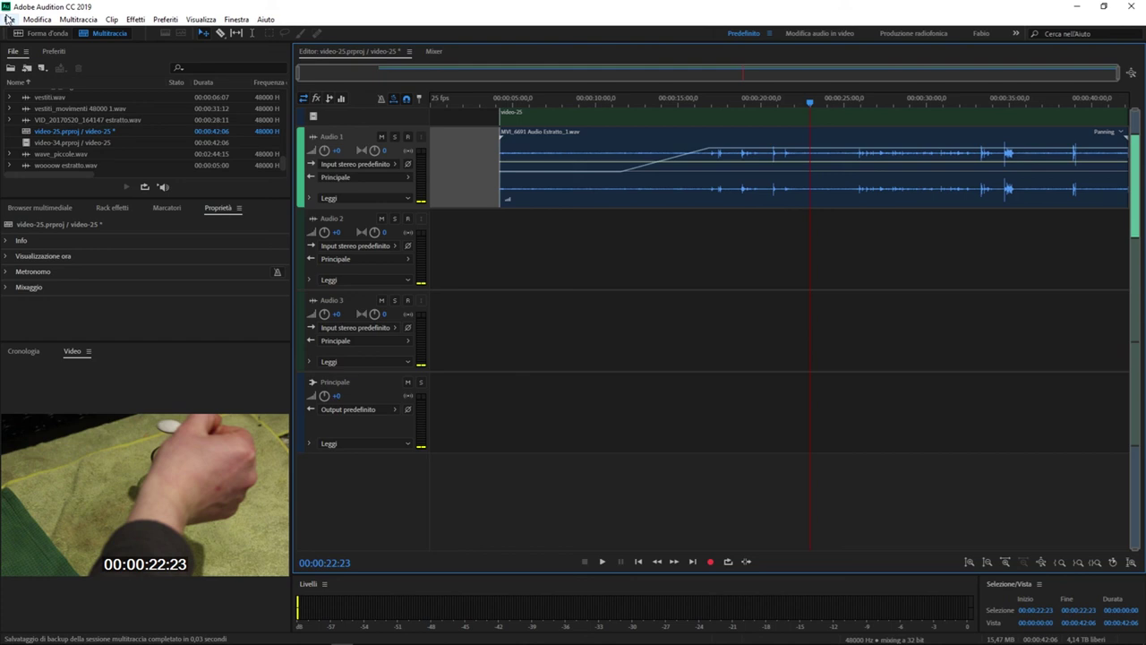
# Open E:\_tutorials\video-34\video-34.prproj through File > Apri.
pyautogui.click(8, 19)
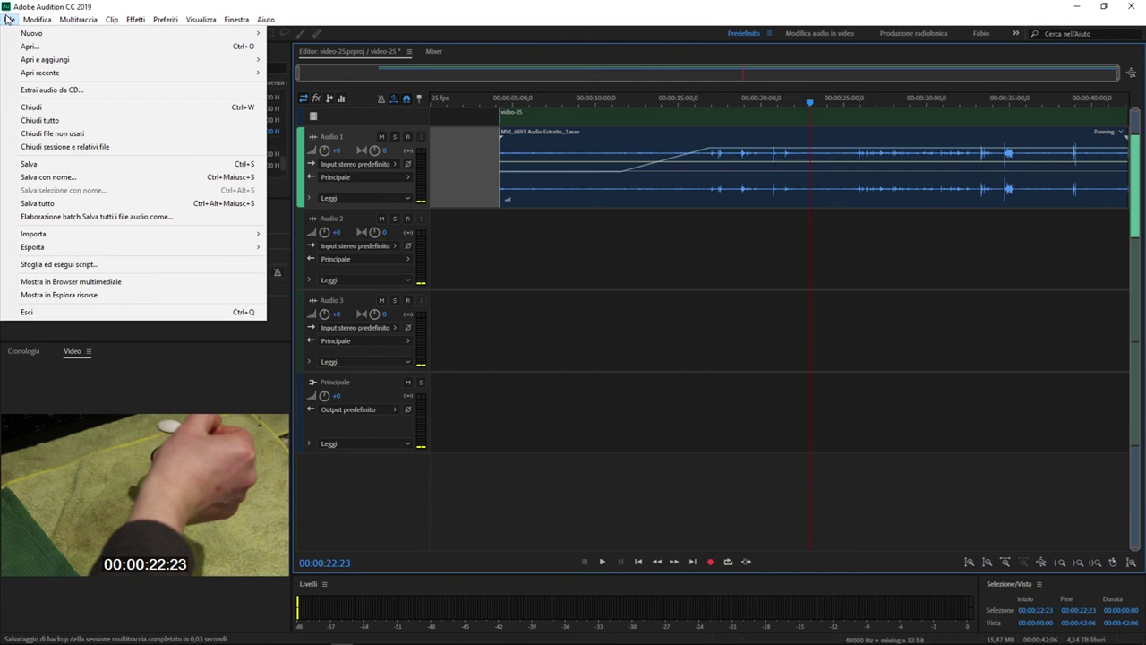
pyautogui.click(7, 20)
pyautogui.click(48, 46)
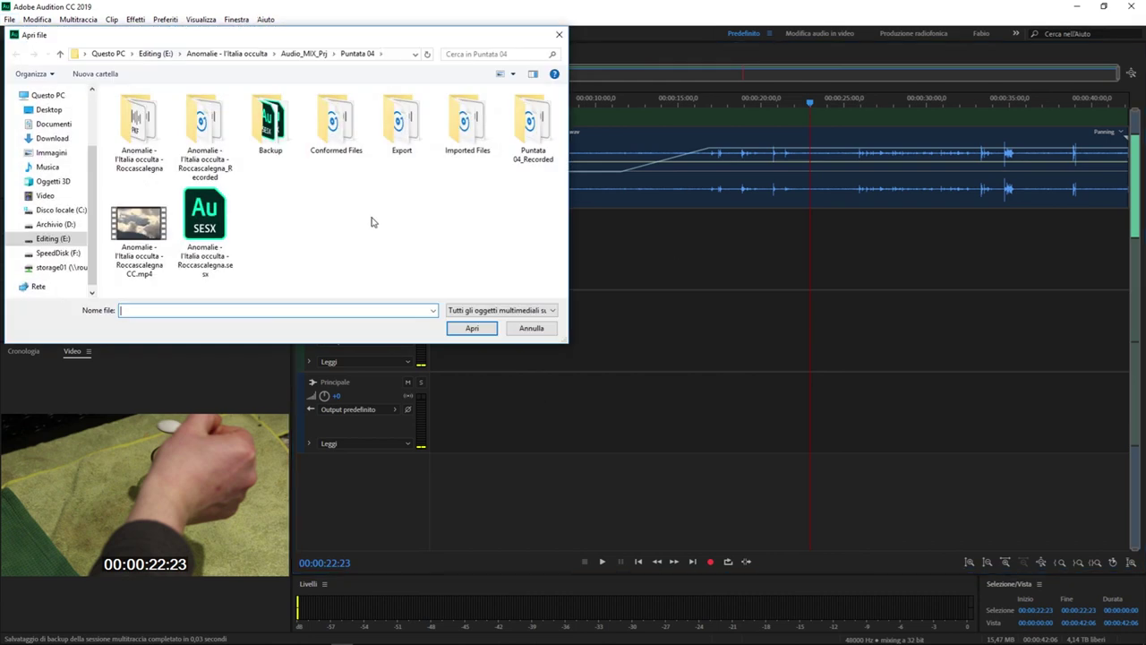
pyautogui.moveTo(309, 37); pyautogui.dragTo(549, 41)
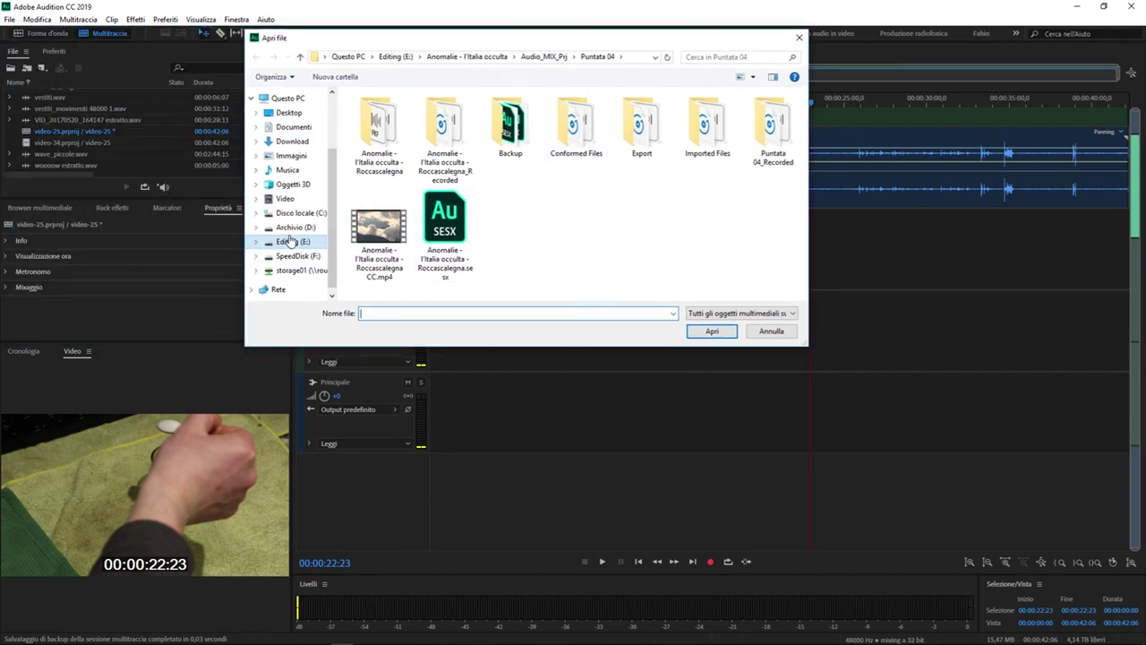
pyautogui.click(291, 241)
pyautogui.doubleClick(428, 112)
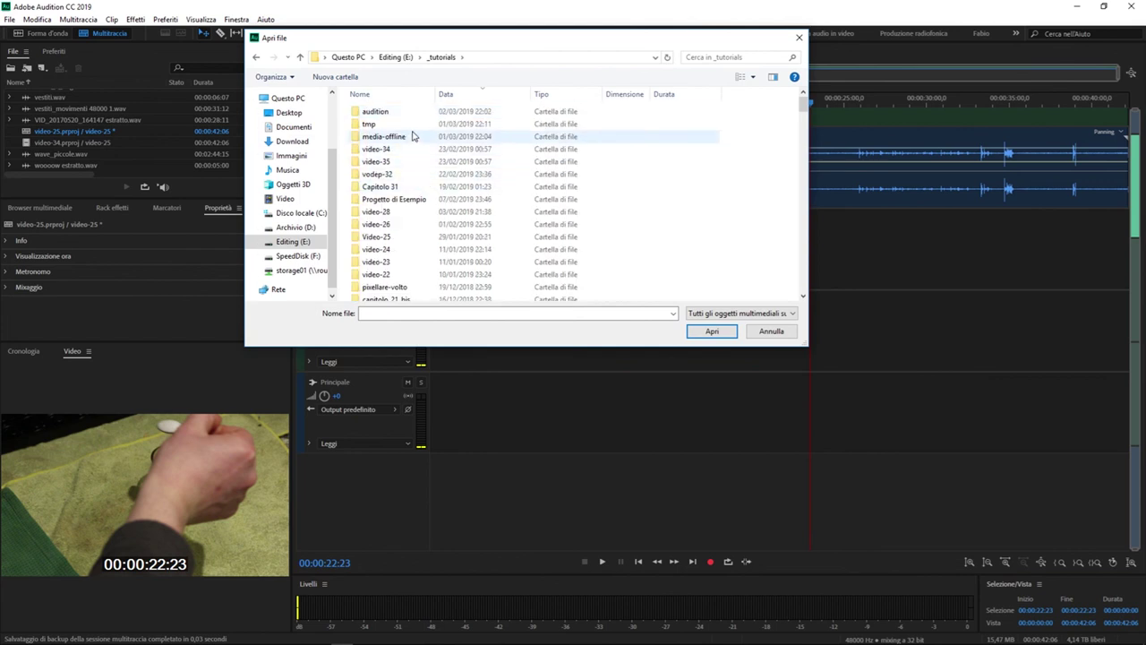
pyautogui.doubleClick(436, 149)
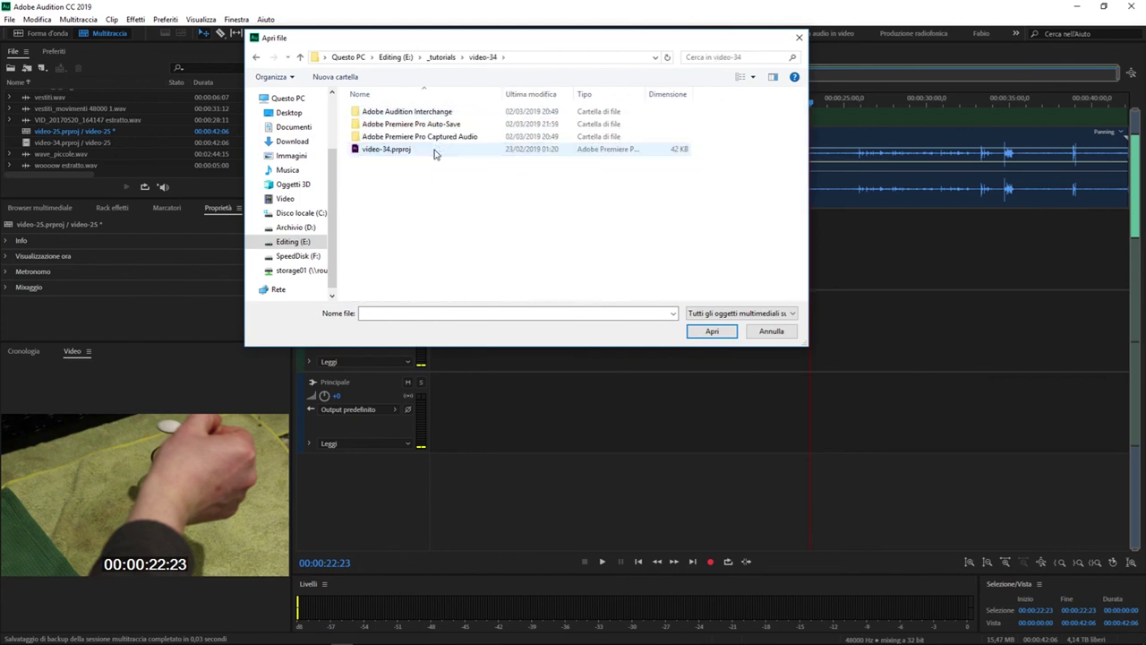
pyautogui.click(380, 152)
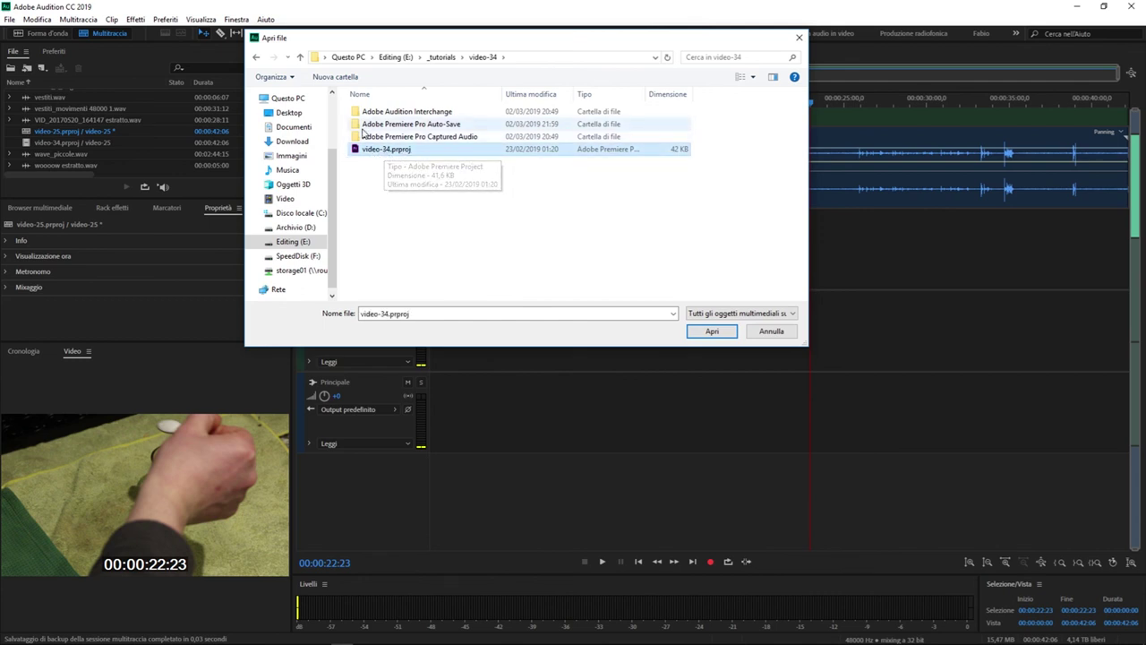
pyautogui.click(704, 327)
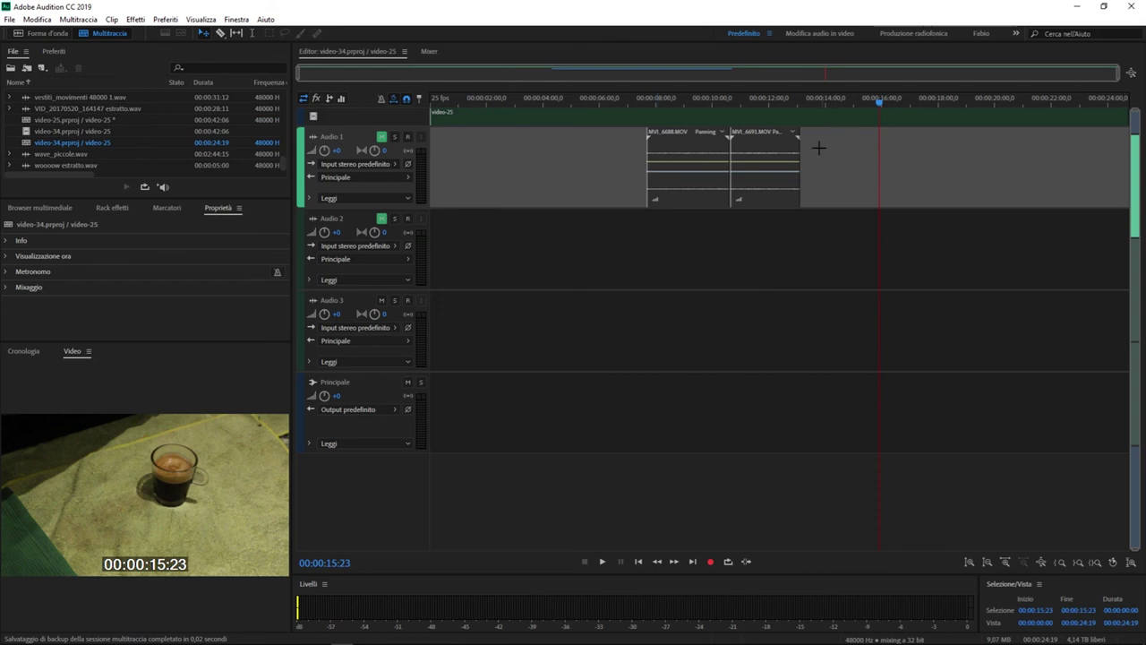
# Scrub the playhead through the sequence video, stopping at 00:00:04:07.
pyautogui.moveTo(873, 101)
pyautogui.mouseDown()
pyautogui.moveTo(652, 102)
pyautogui.moveTo(811, 86)
pyautogui.moveTo(670, 83)
pyautogui.moveTo(723, 84)
pyautogui.mouseUp()
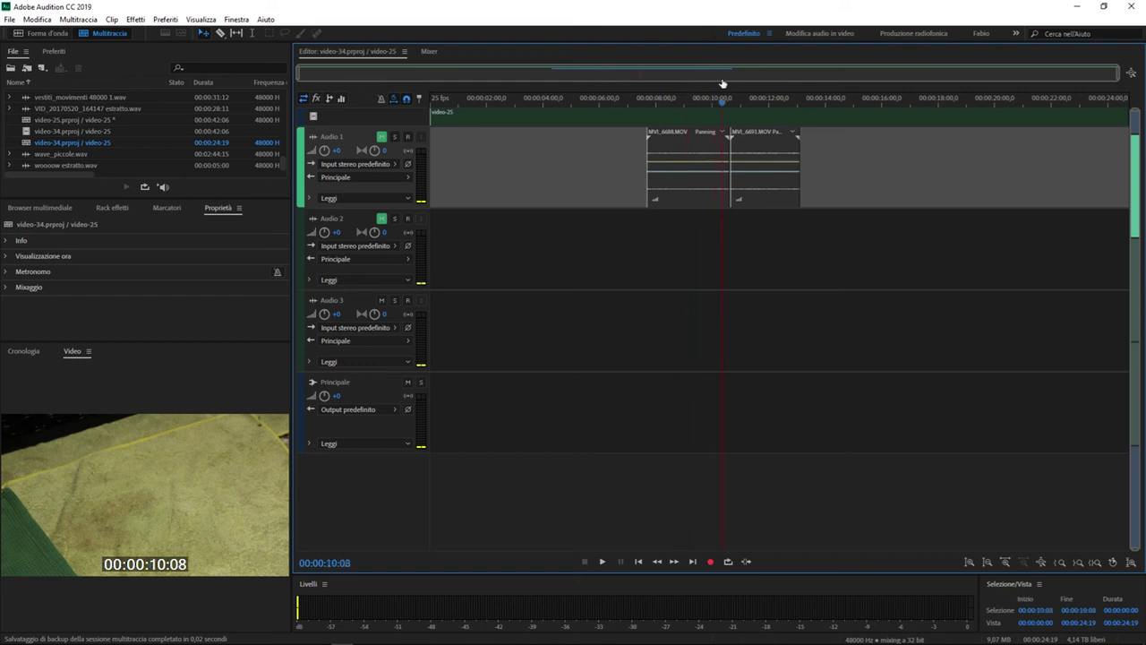
pyautogui.moveTo(723, 83); pyautogui.dragTo(551, 94)
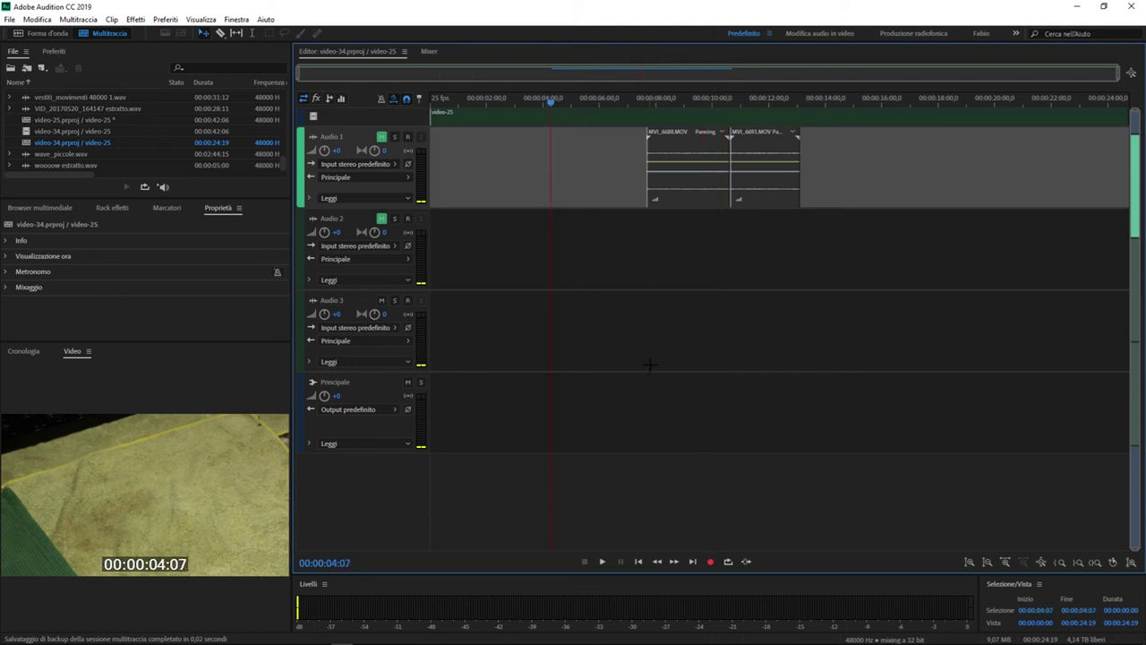